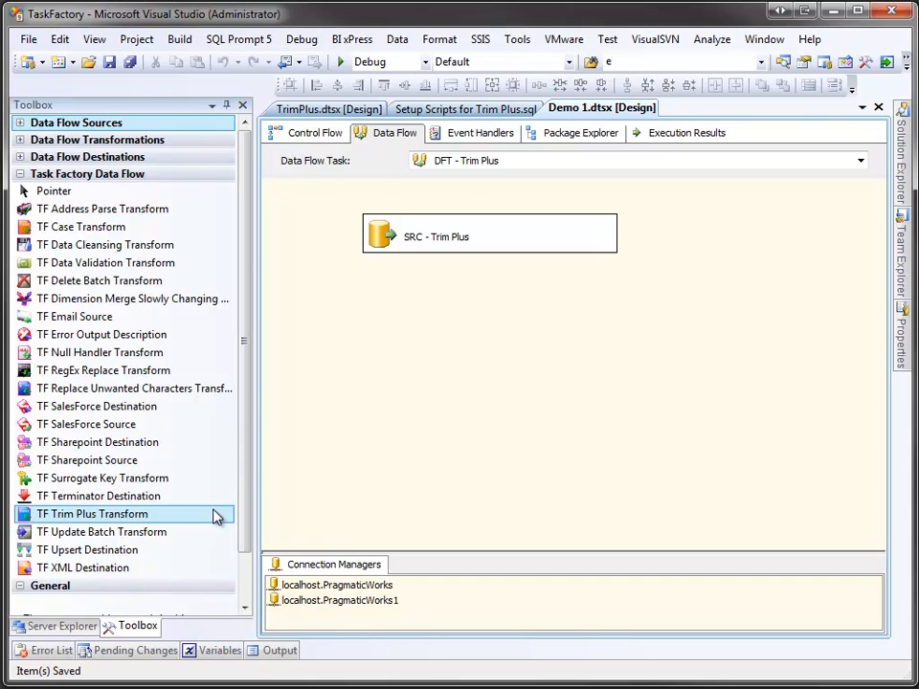
Switch to the 'Setup Scripts for Trim Plus.sql' script that builds the TaskFactory.TrimPlus table.
left_click(431, 110)
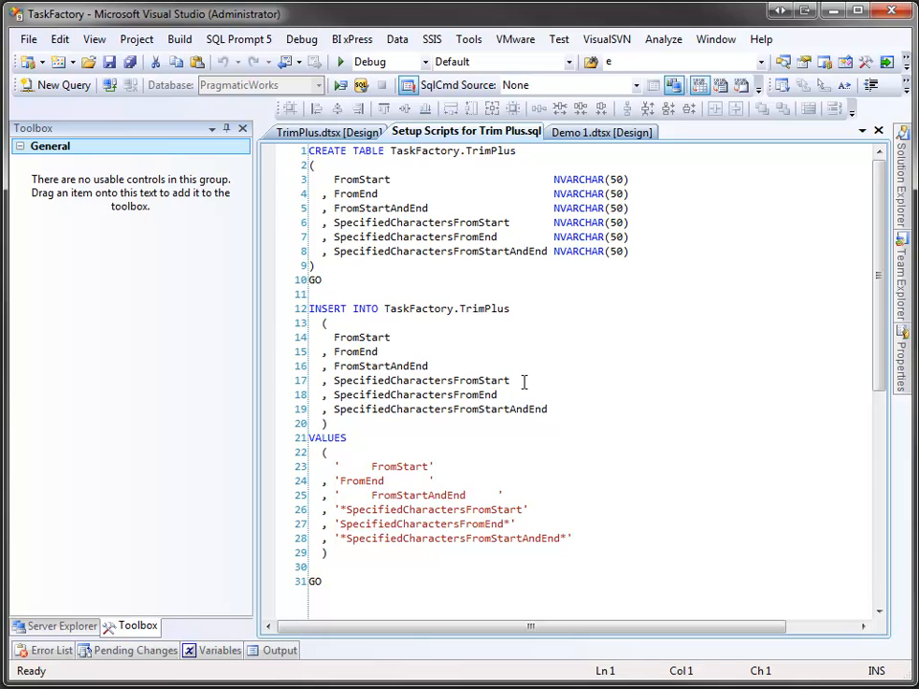
Go back to the 'Demo 1.dtsx [Design]' DFT - Trim Plus data flow.
left_click(595, 136)
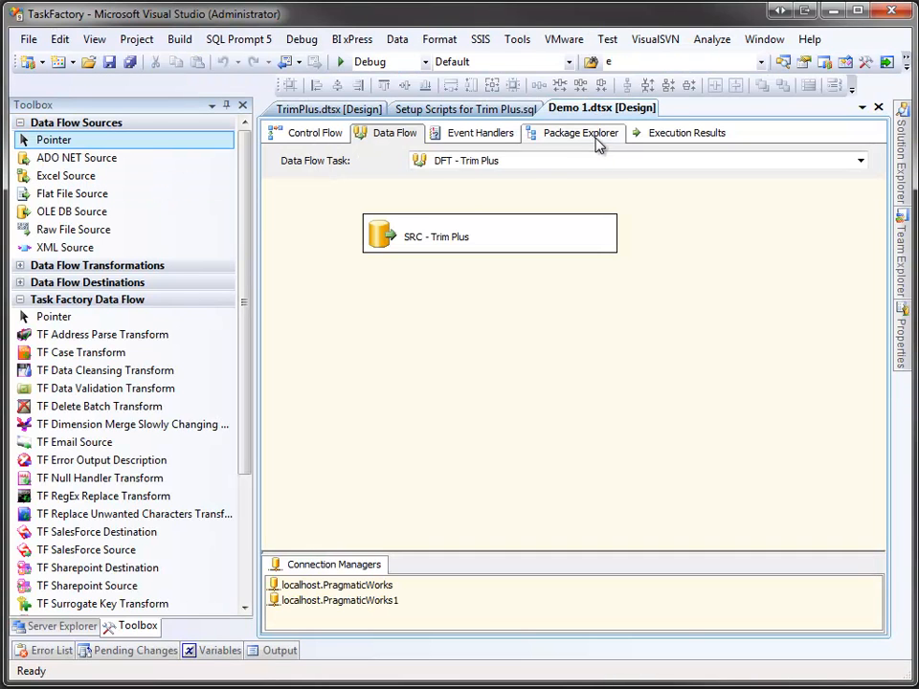
Check that SRC - Trim Plus reads [TaskFactory].[TrimPlus] and outputs all six columns.
left_click(389, 243)
double_click(389, 242)
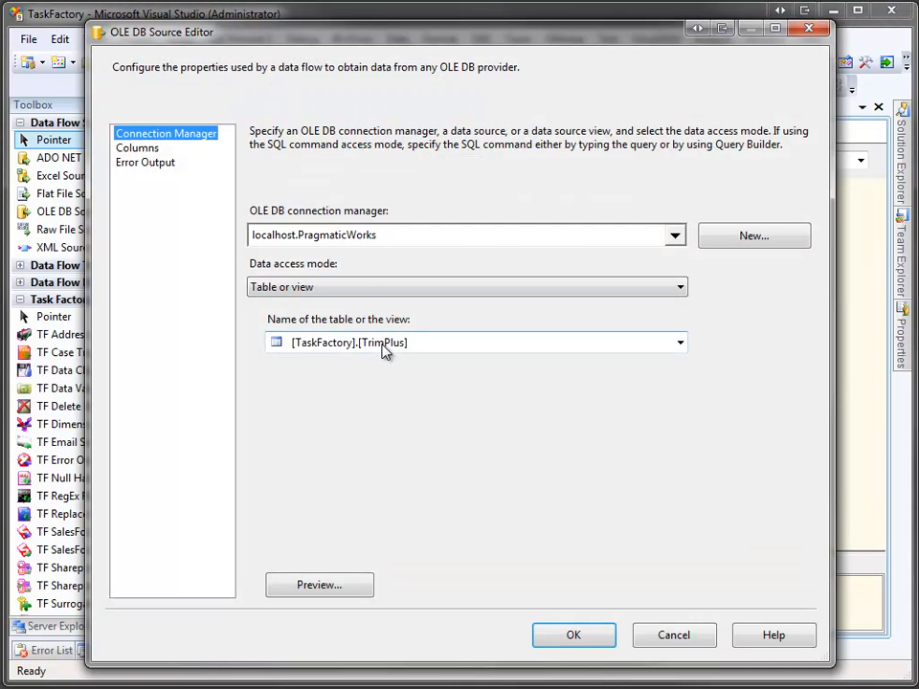
left_click(141, 150)
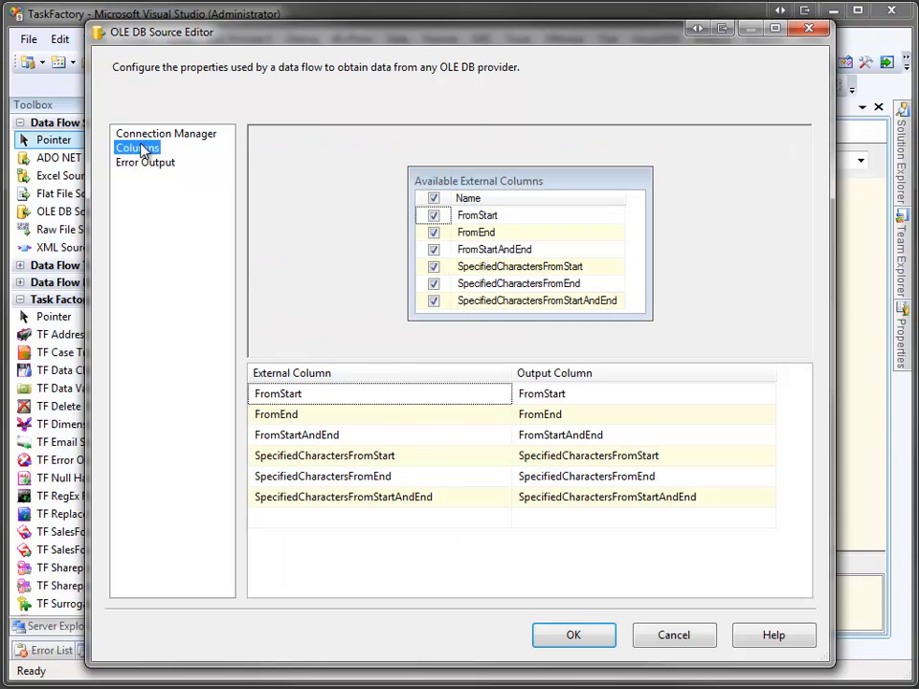
left_click(573, 641)
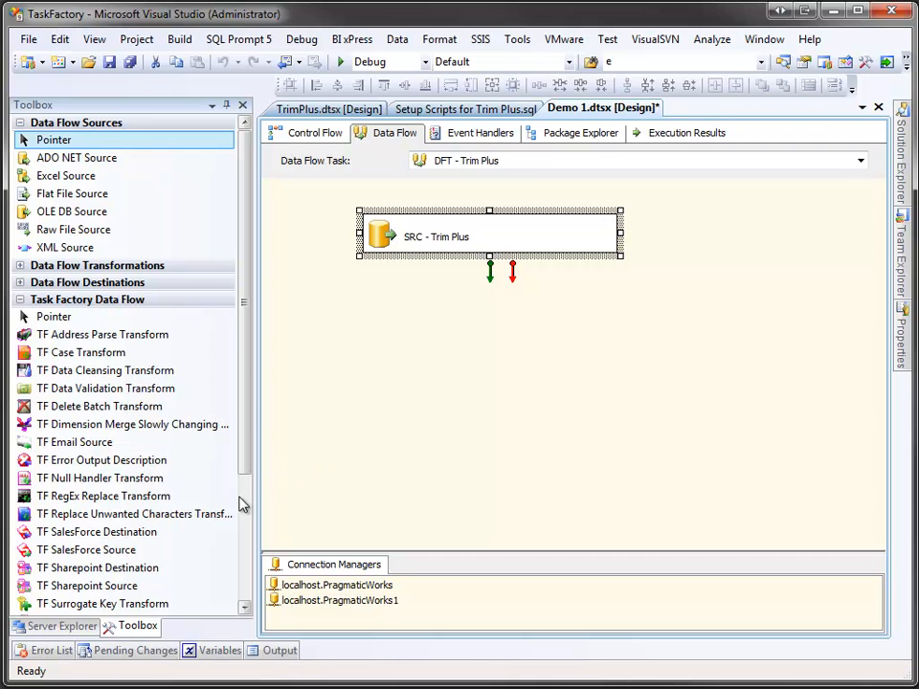
Place a TF Trim Plus Transform below SRC - Trim Plus and connect the source's output to it.
scroll(242, 505, "down", 3)
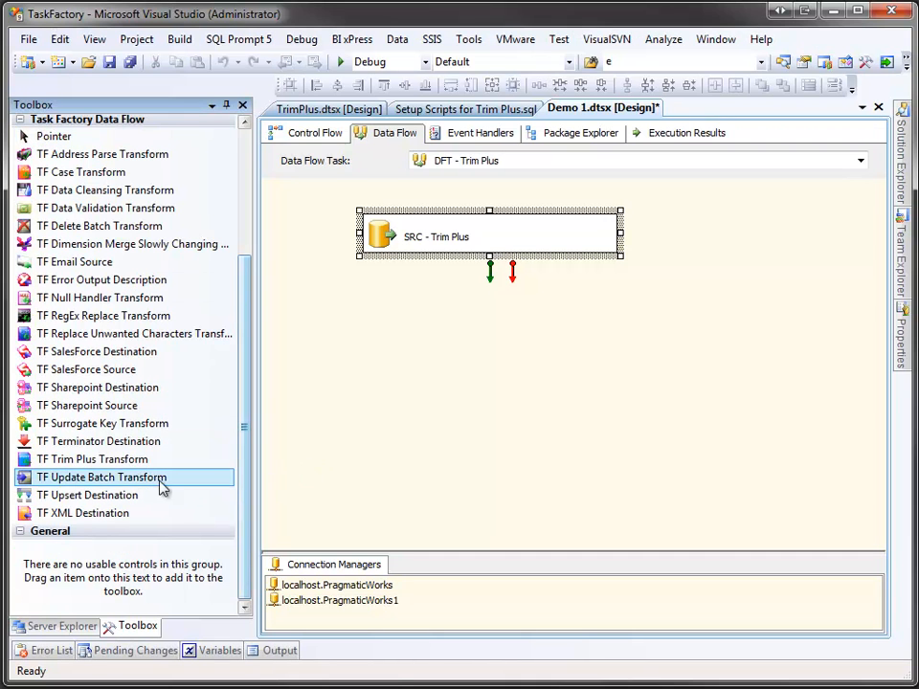
left_click_drag(120, 461, 377, 310)
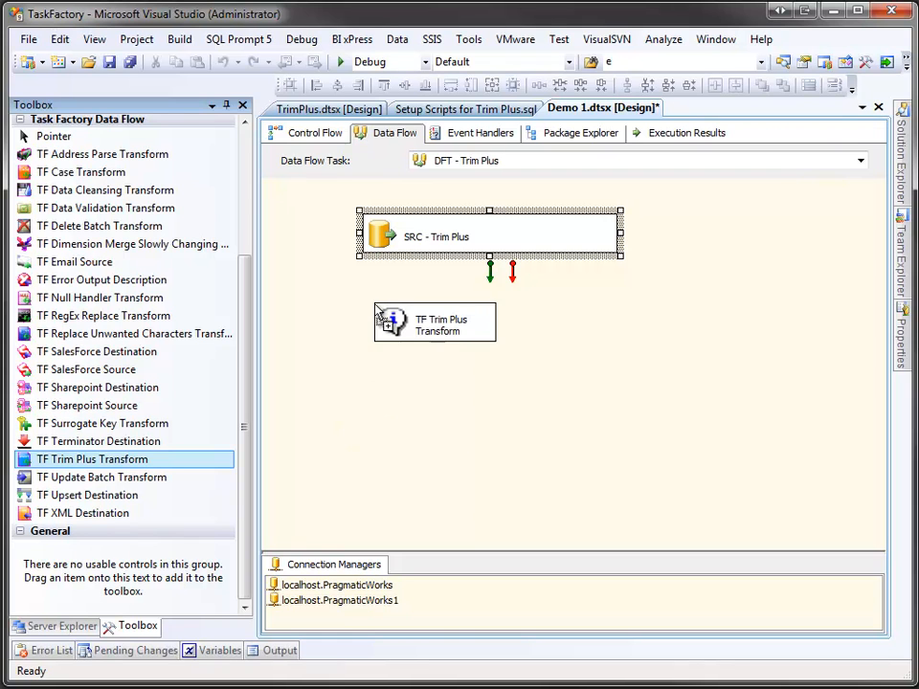
left_click(504, 243)
left_click_drag(492, 274, 435, 328)
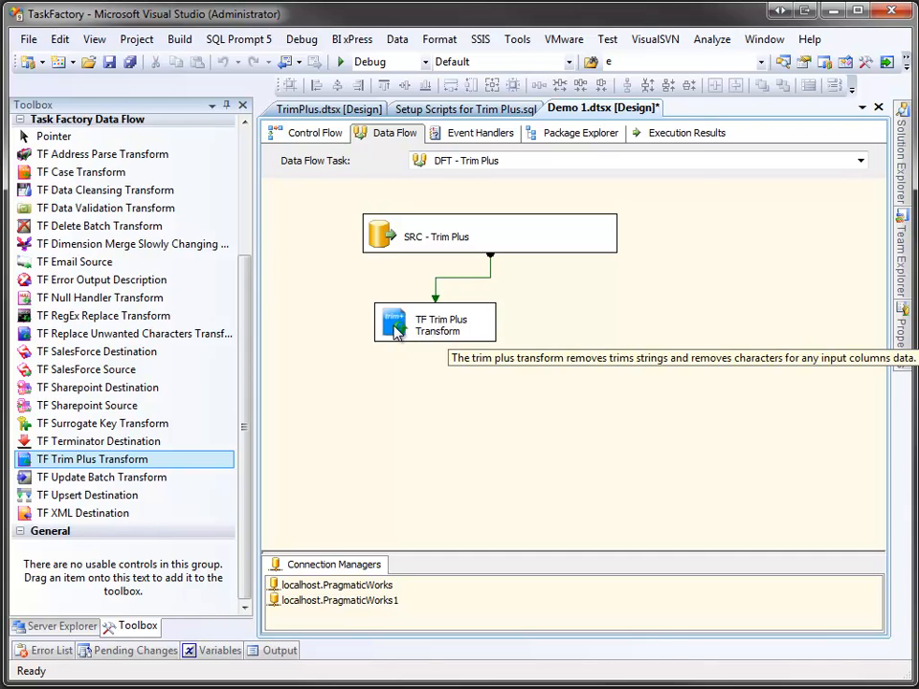
double_click(397, 327)
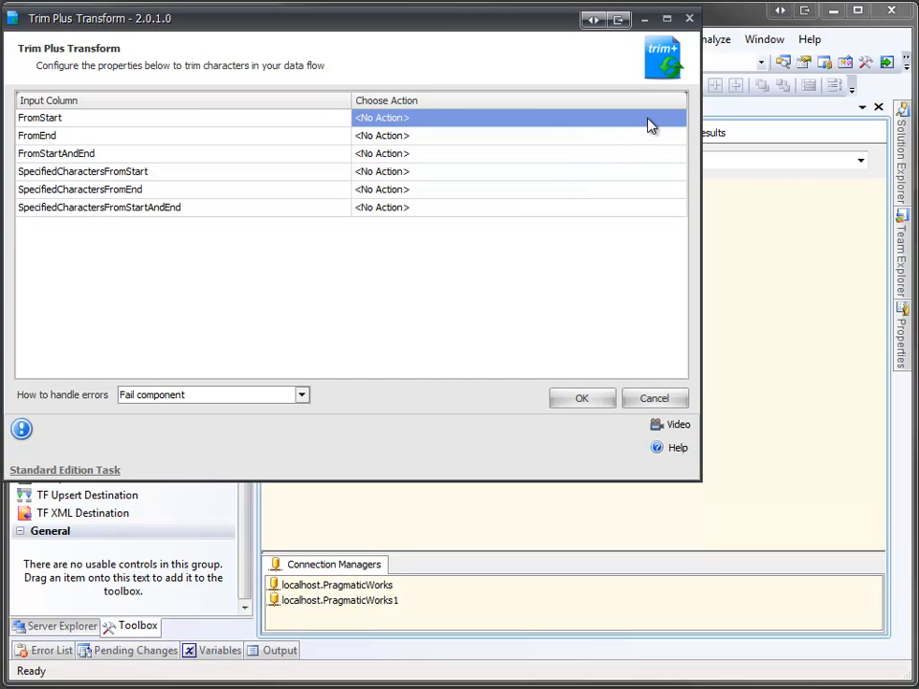
Set FromStart to trim leading white-space.
left_click(649, 125)
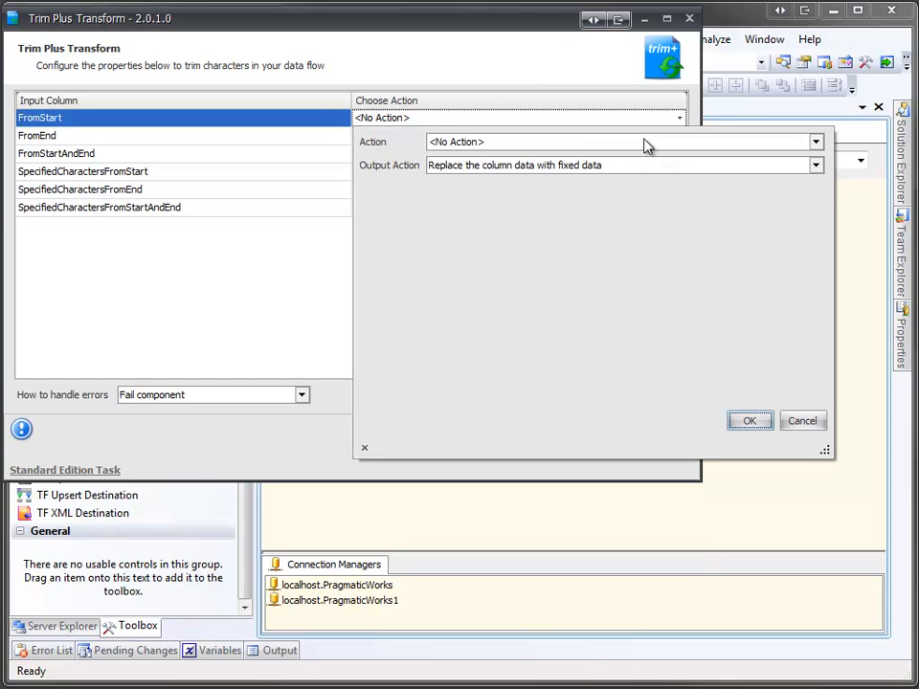
left_click(644, 143)
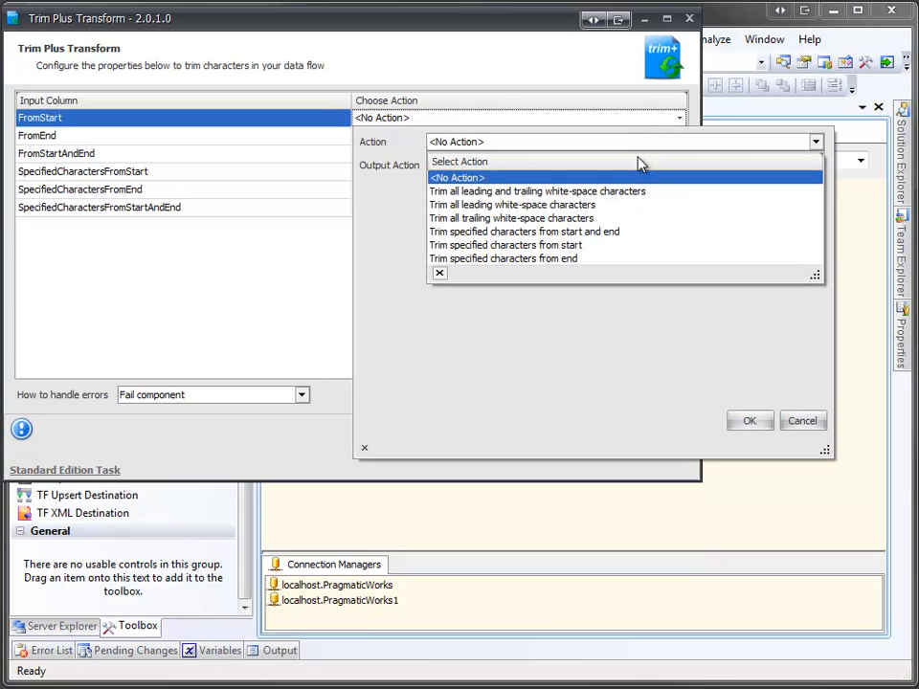
left_click(609, 204)
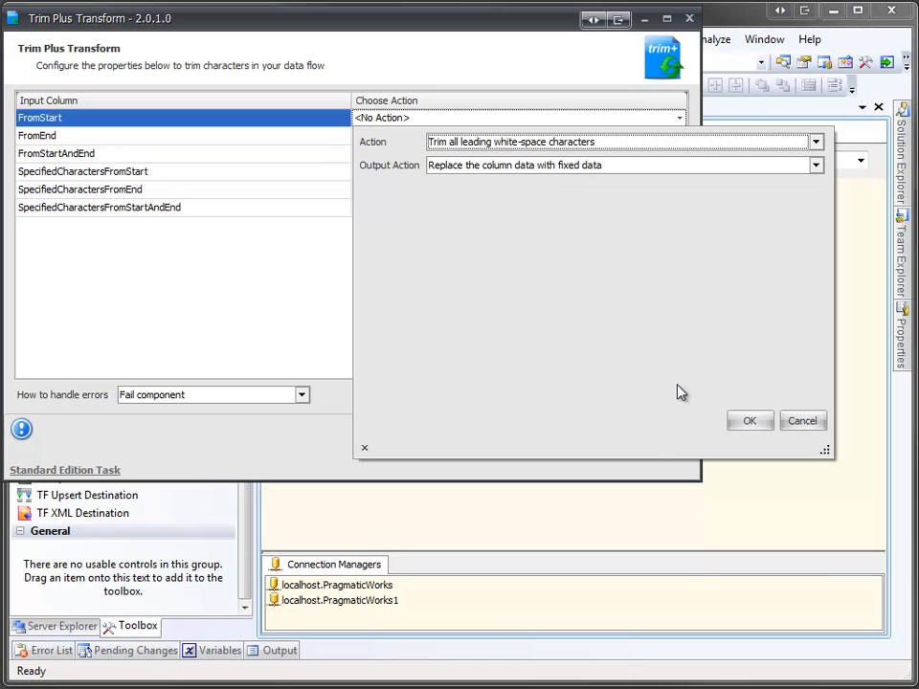
left_click(749, 420)
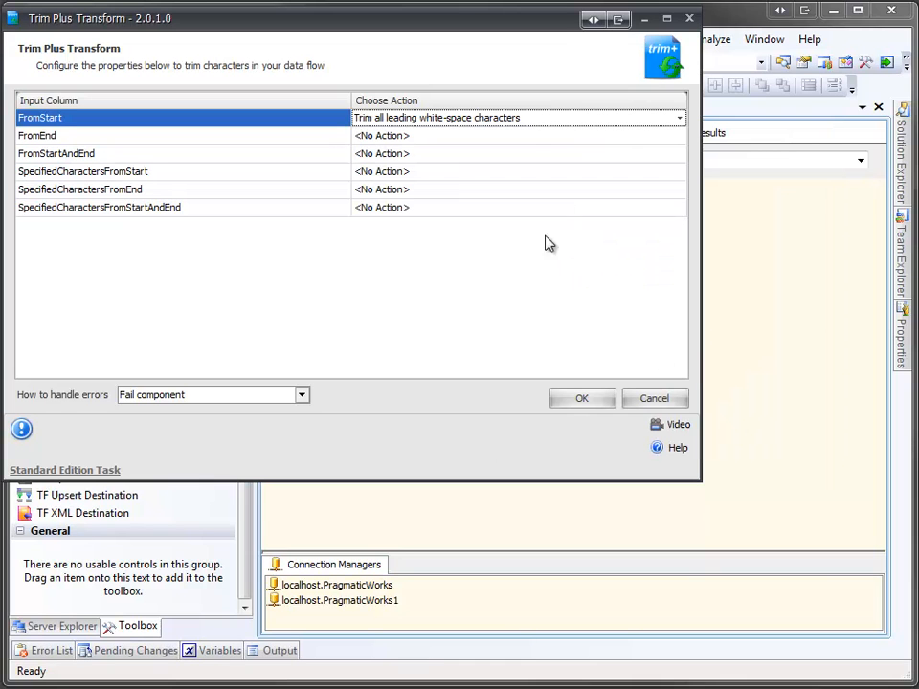
Set FromEnd to trim trailing white-space.
left_click(535, 137)
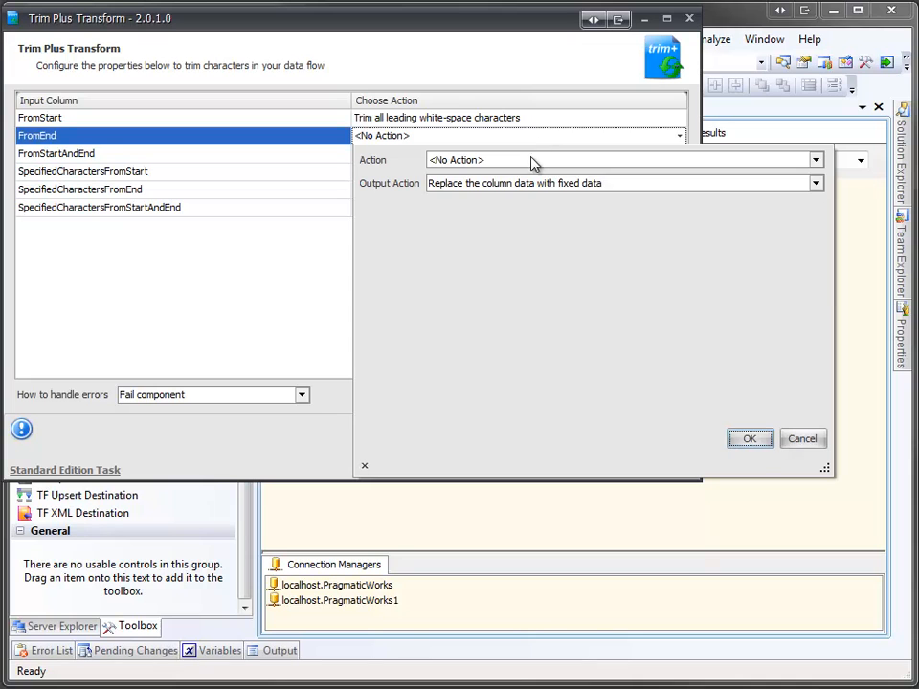
left_click(531, 160)
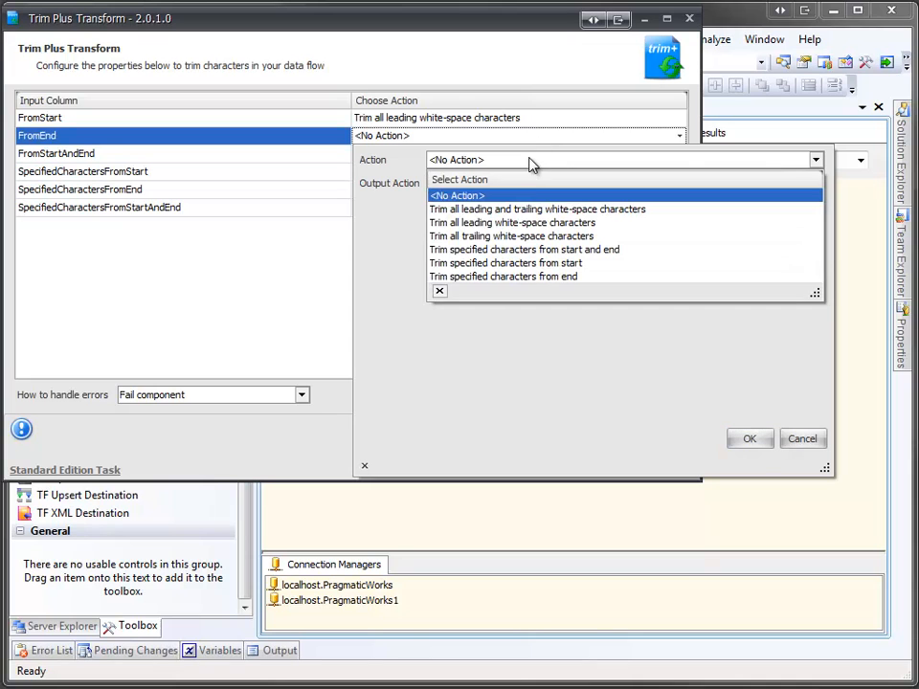
left_click(523, 237)
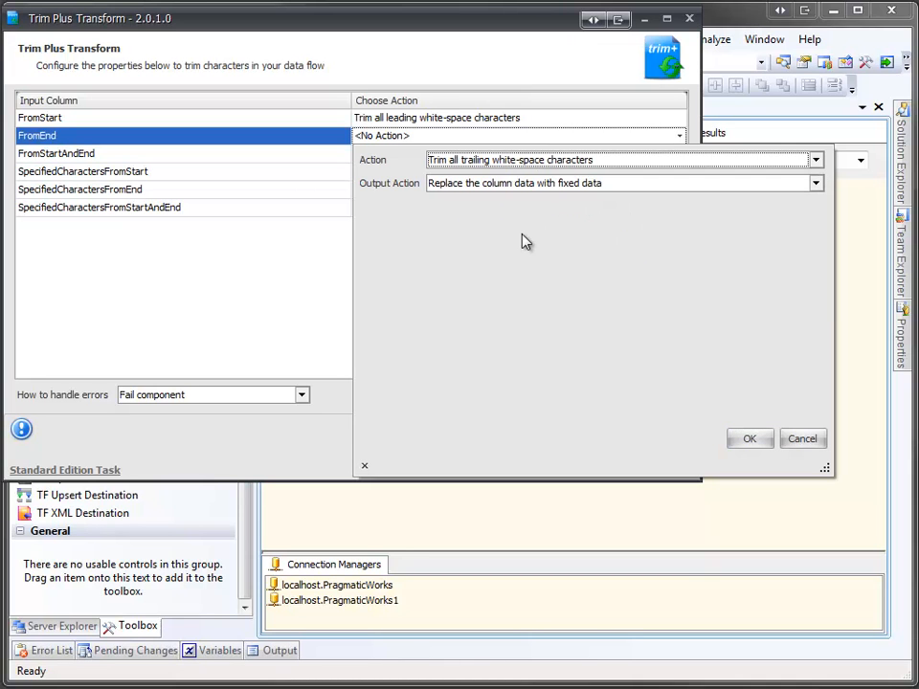
left_click(749, 438)
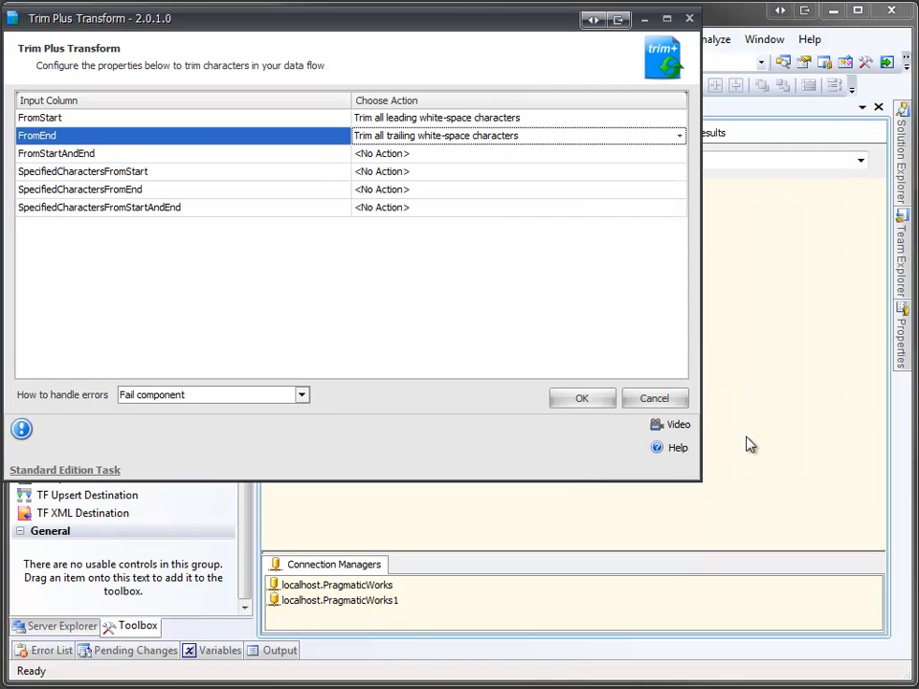
Set FromStartAndEnd to trim both leading and trailing white-space.
left_click(475, 156)
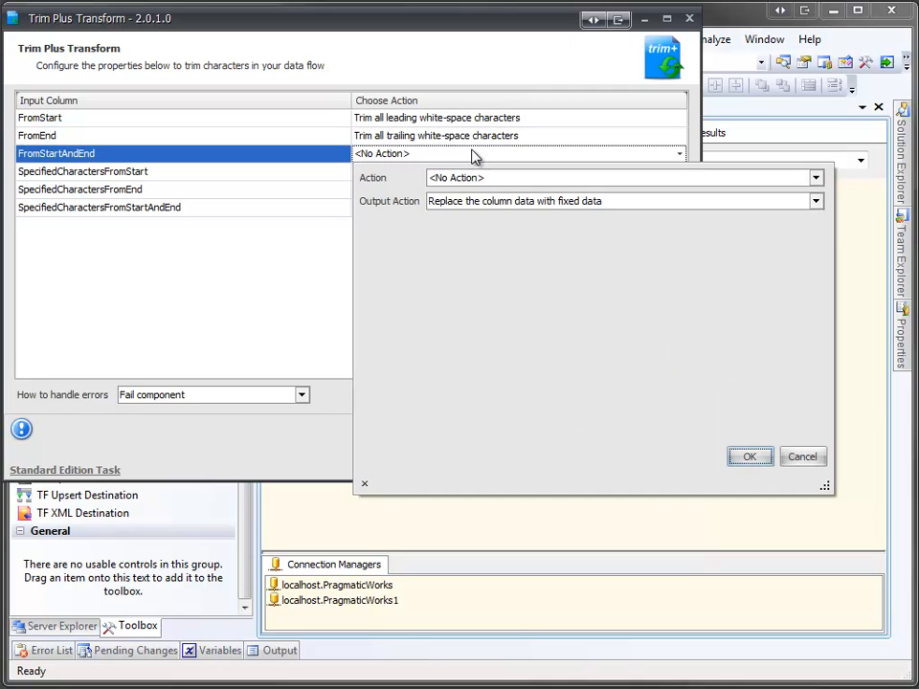
left_click(470, 179)
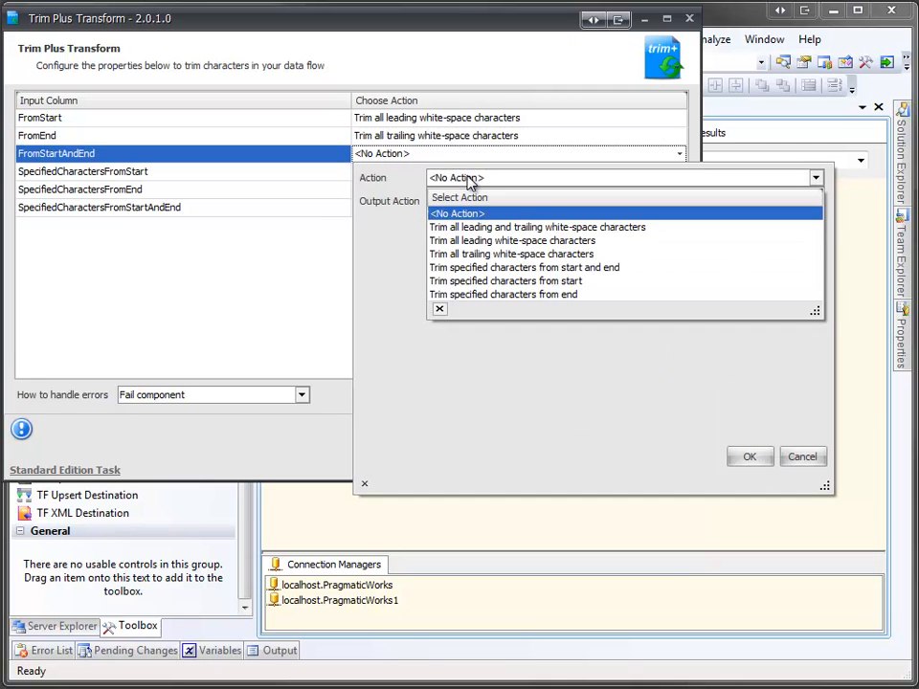
left_click(479, 228)
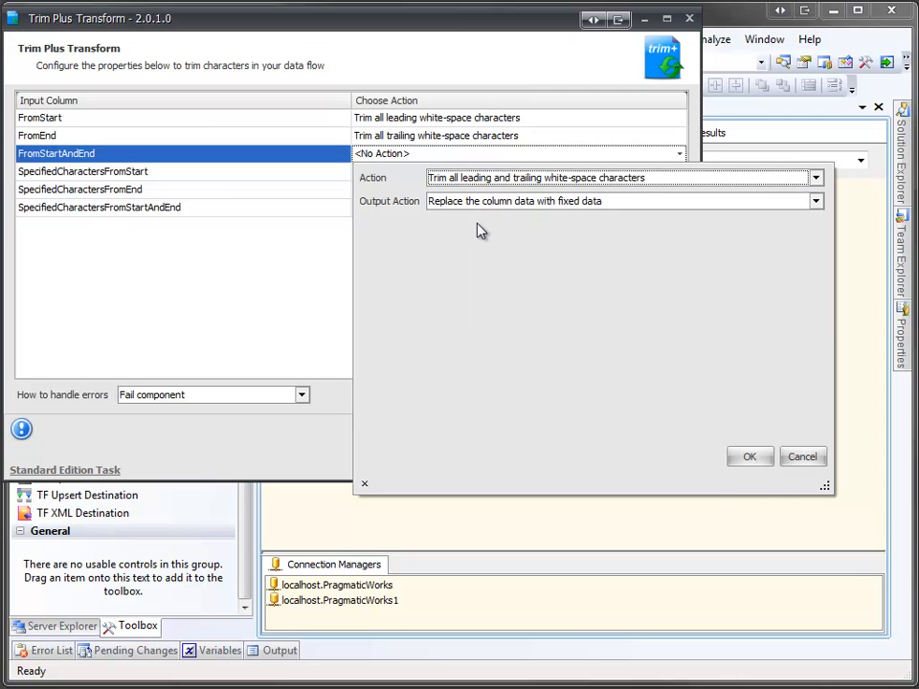
left_click(748, 458)
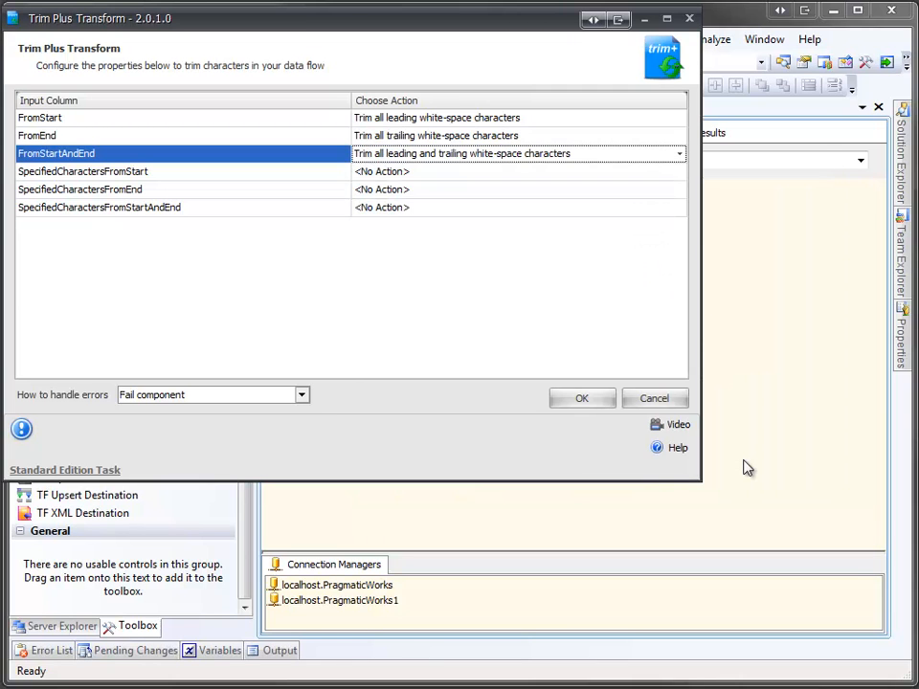
Set SpecifiedCharactersFromStartAndEnd to 'Trim specified characters from start and end' with characters '*'.
left_click(579, 212)
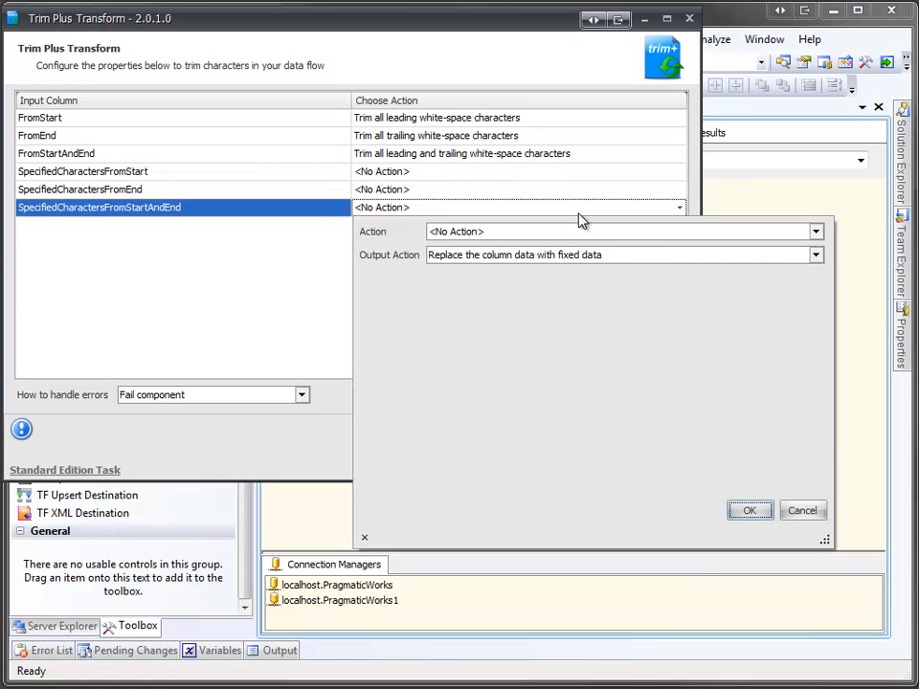
left_click(577, 233)
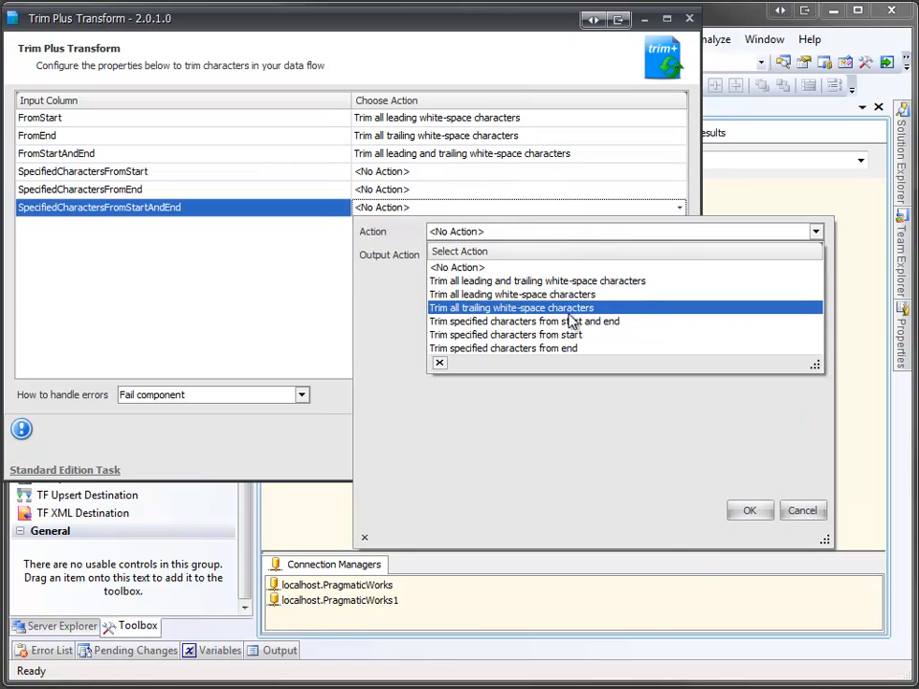
left_click(515, 322)
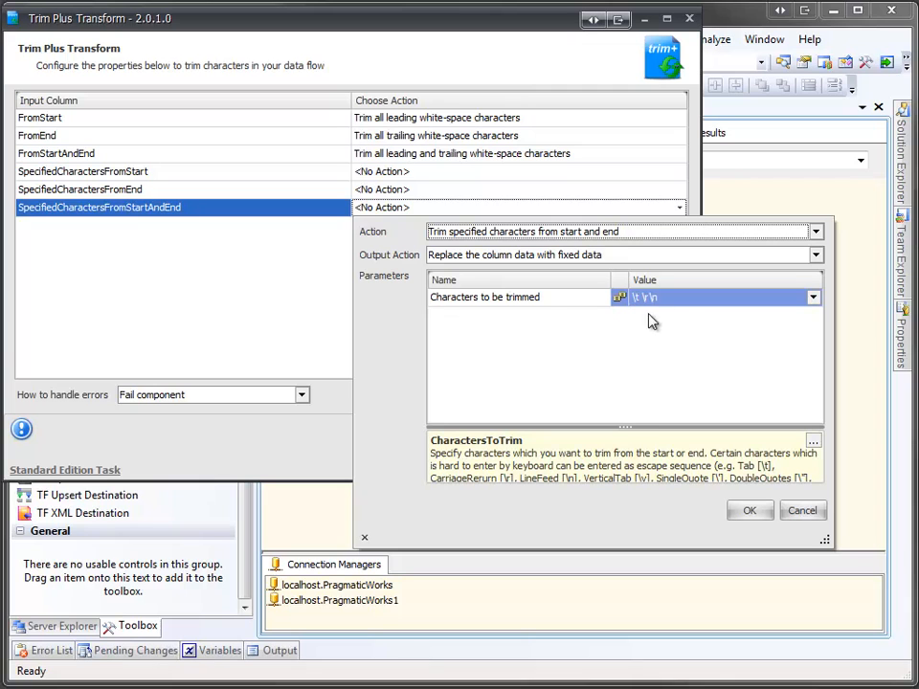
left_click(812, 299)
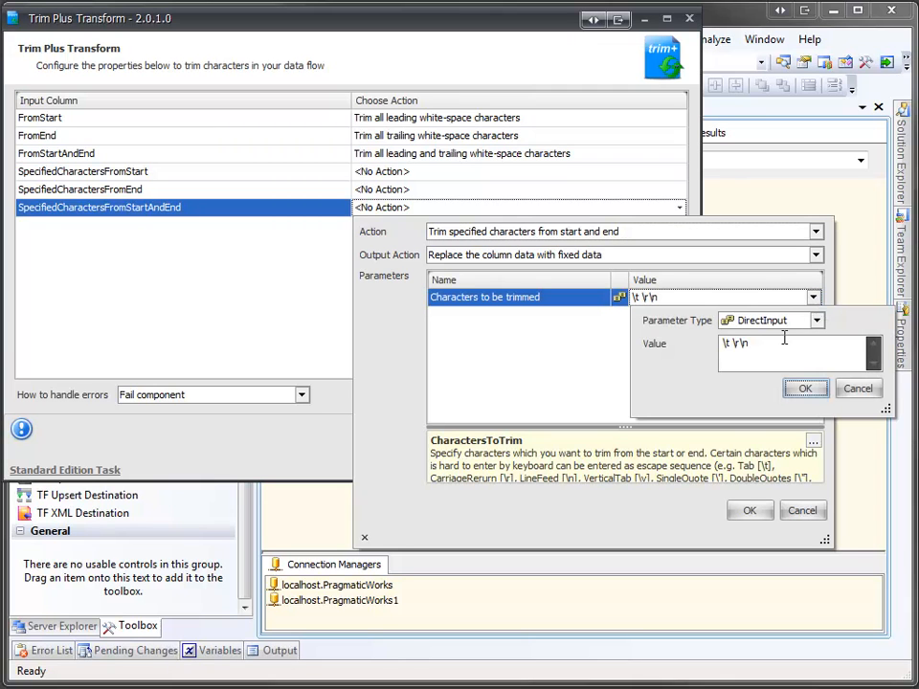
left_click_drag(774, 342, 648, 345)
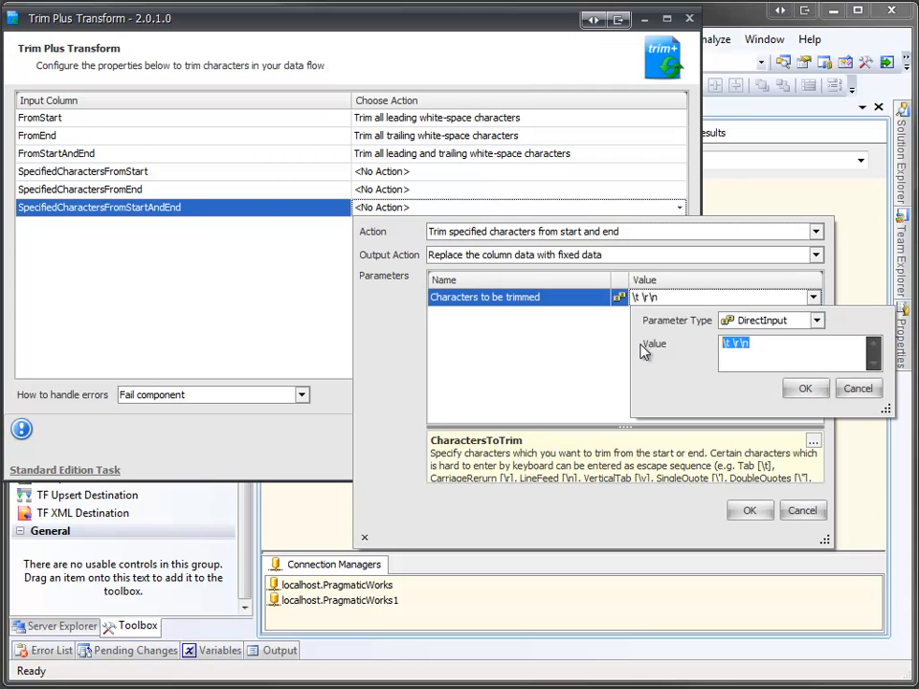
type("*")
left_click(805, 389)
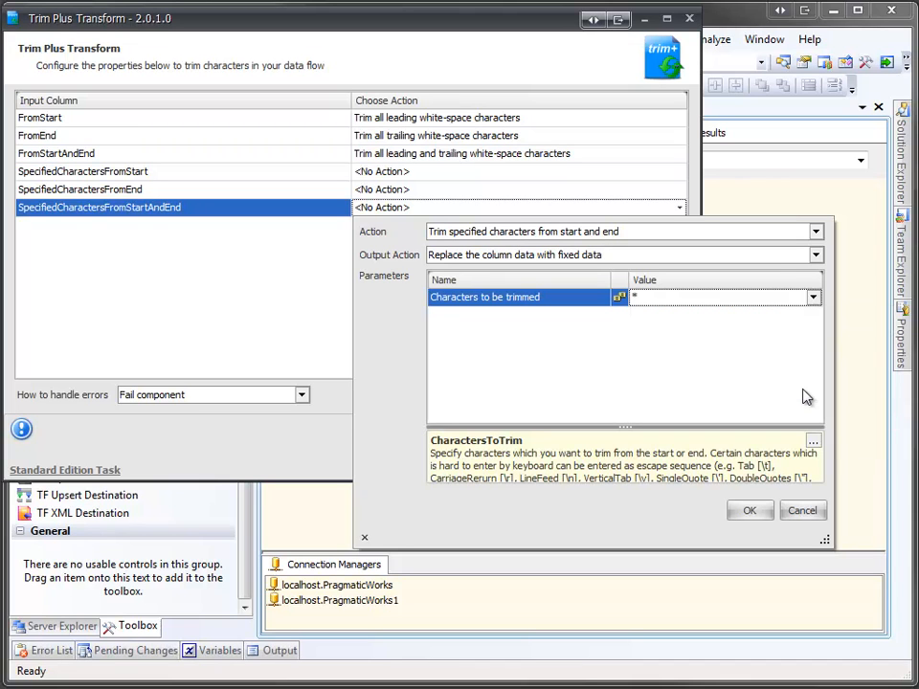
left_click(752, 513)
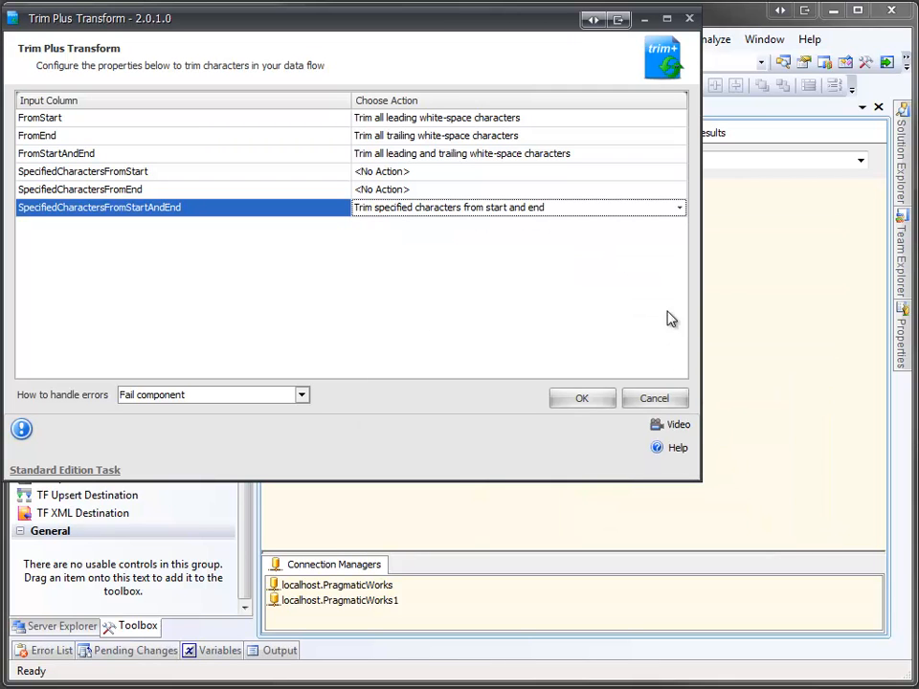
Set SpecifiedCharactersFromStart to trim specified characters '*Specified' from its start.
left_click(667, 175)
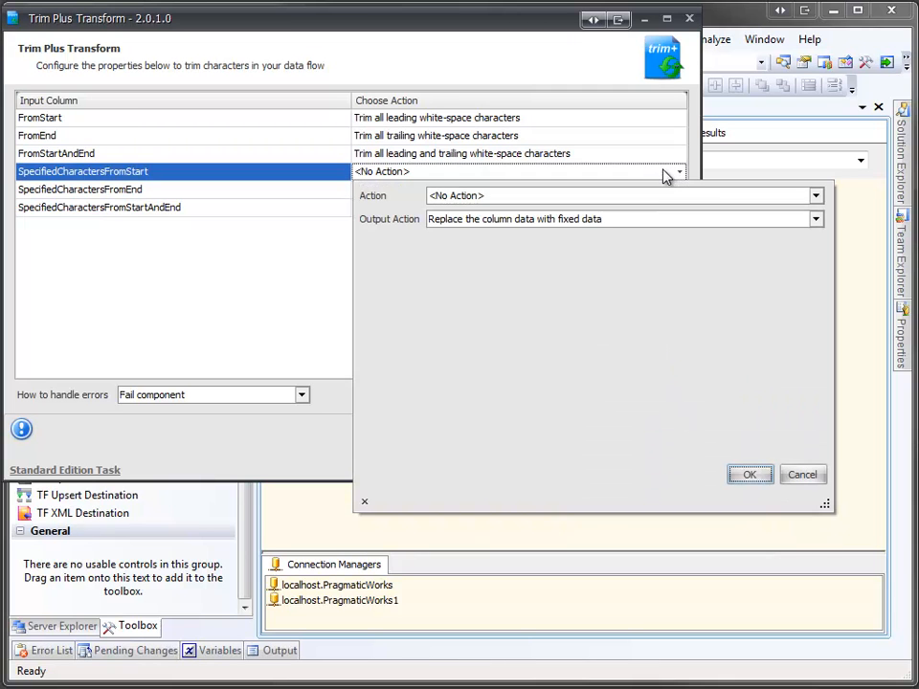
left_click(667, 201)
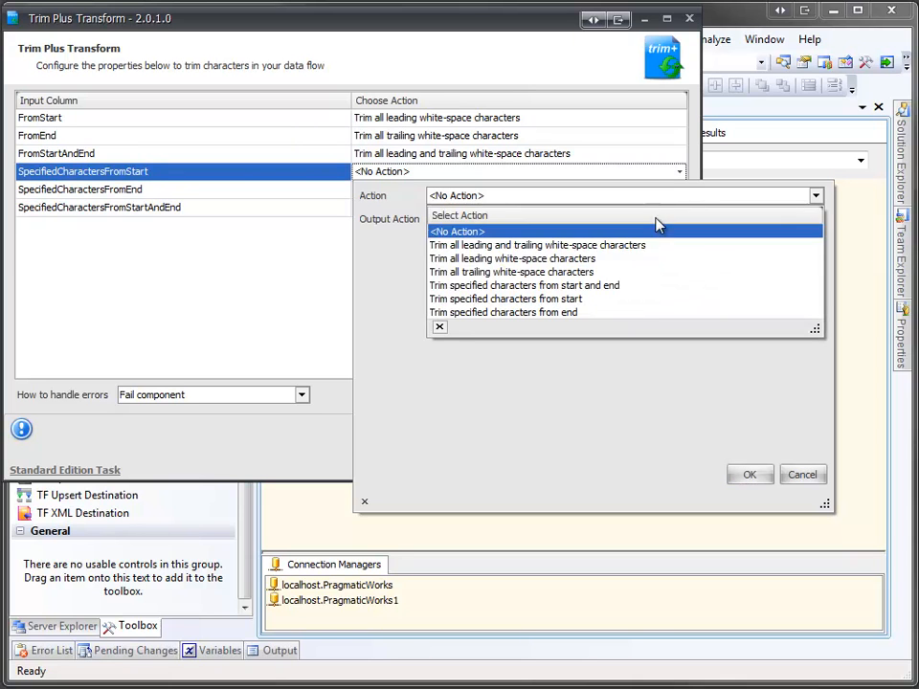
left_click(633, 300)
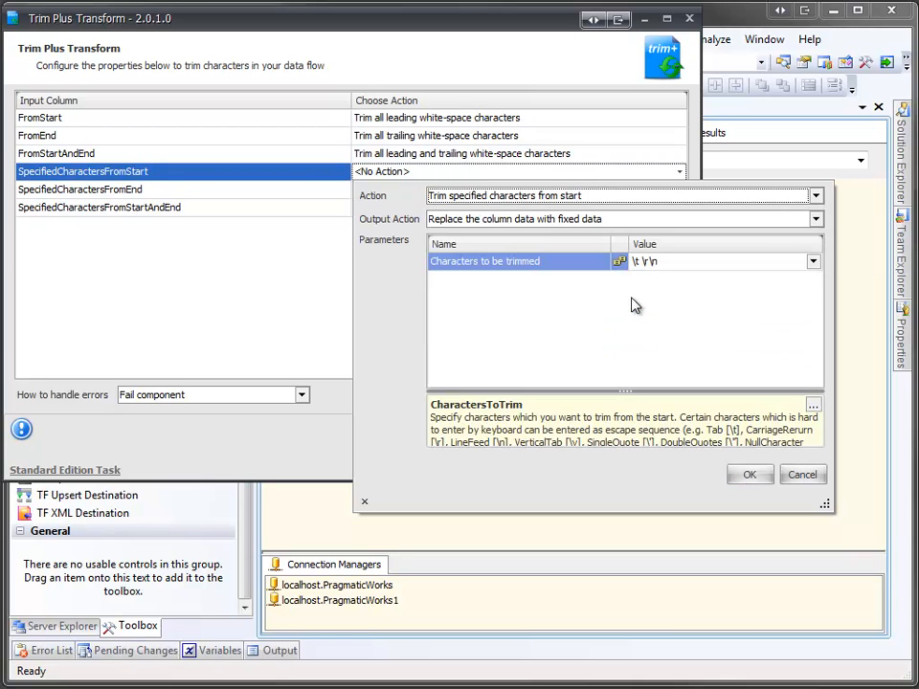
left_click(813, 262)
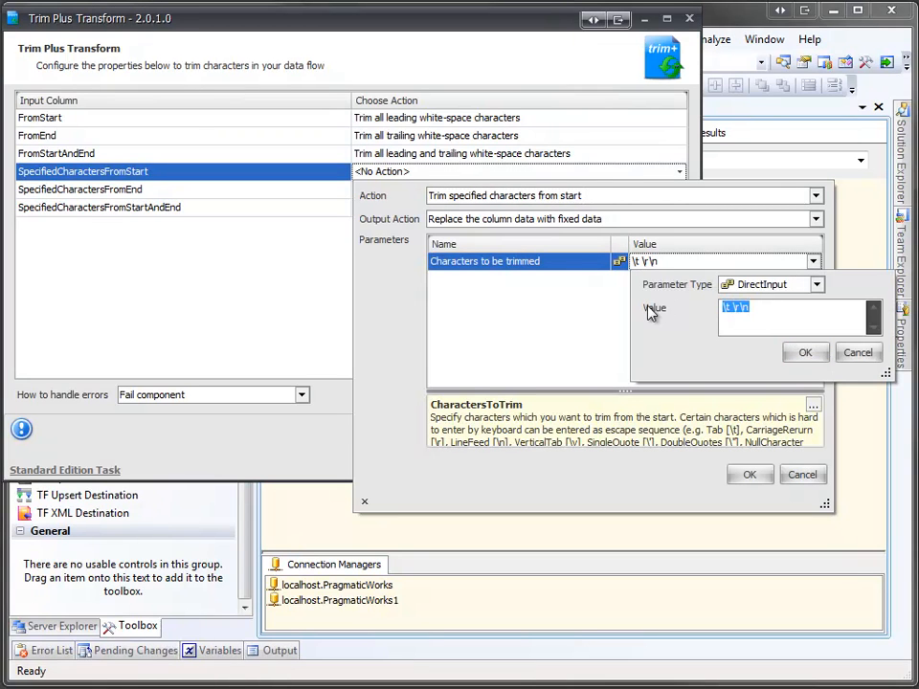
type("*Specified")
left_click(805, 354)
left_click(750, 475)
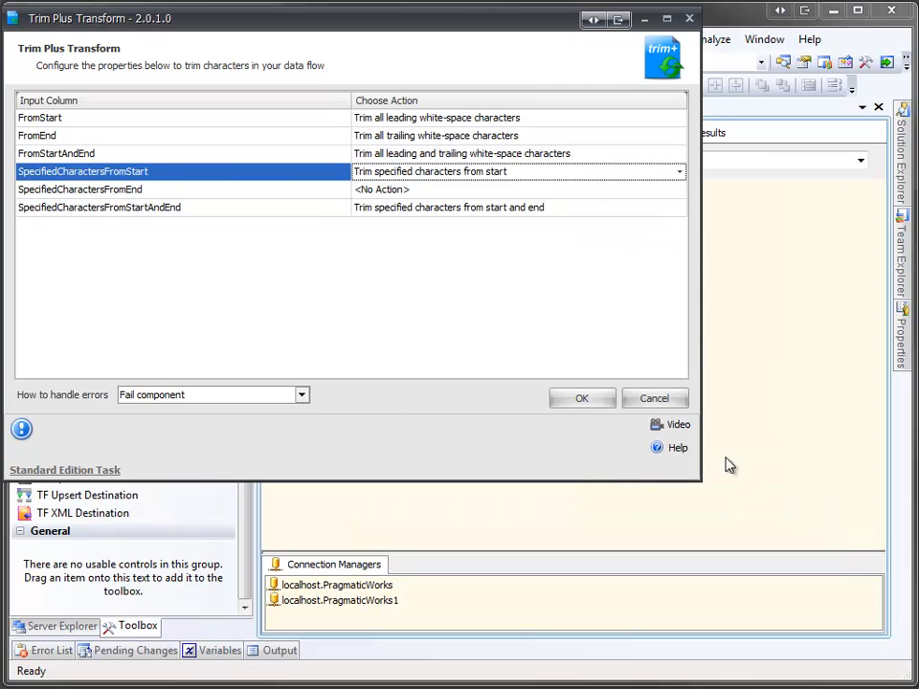
Set SpecifiedCharactersFromEnd to trim '*' from its end and accept the Trim Plus settings.
left_click(644, 191)
left_click(693, 223)
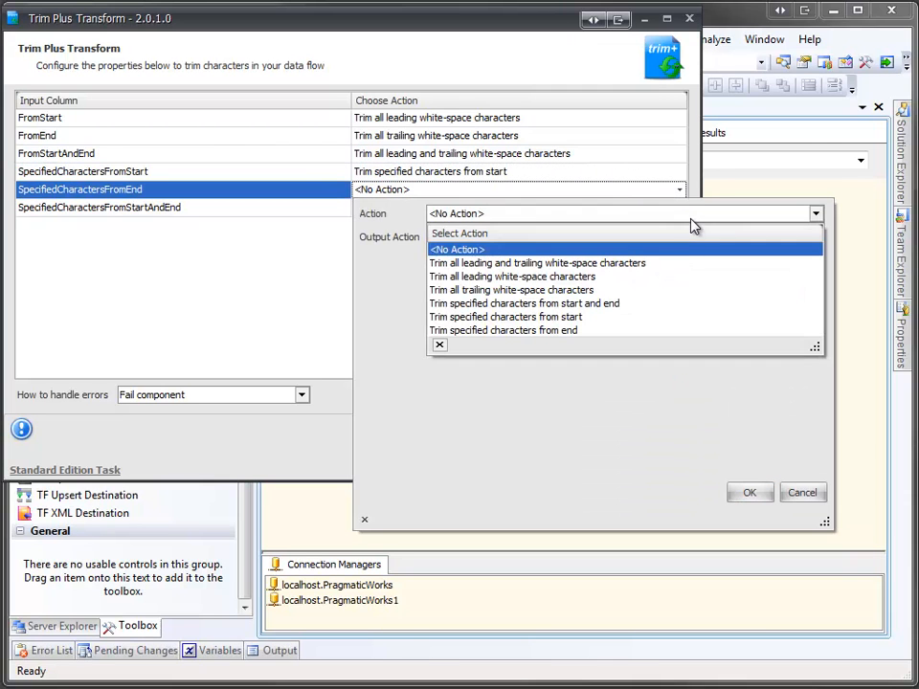
left_click(659, 331)
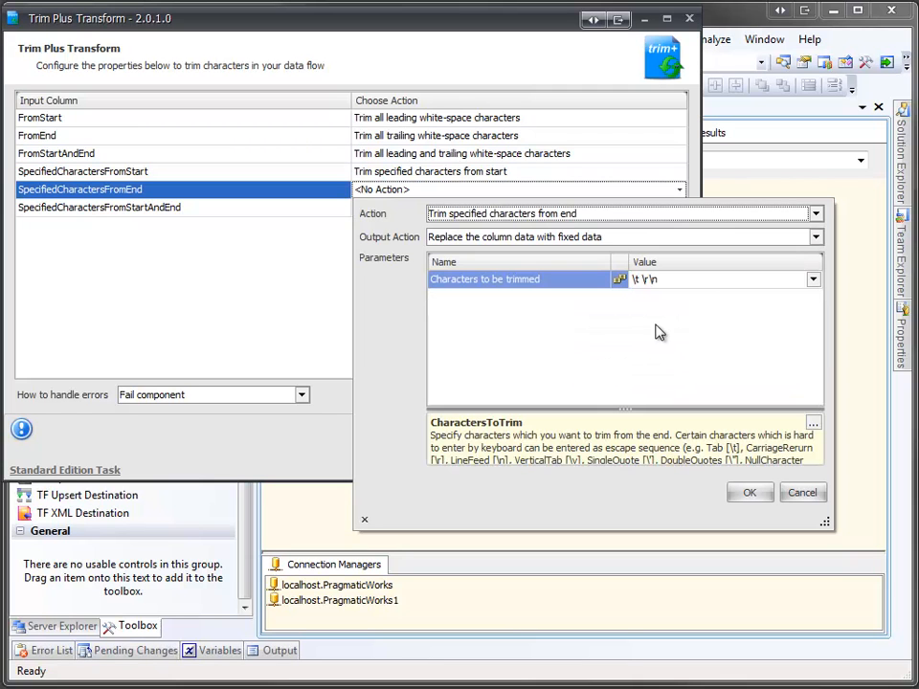
left_click(813, 280)
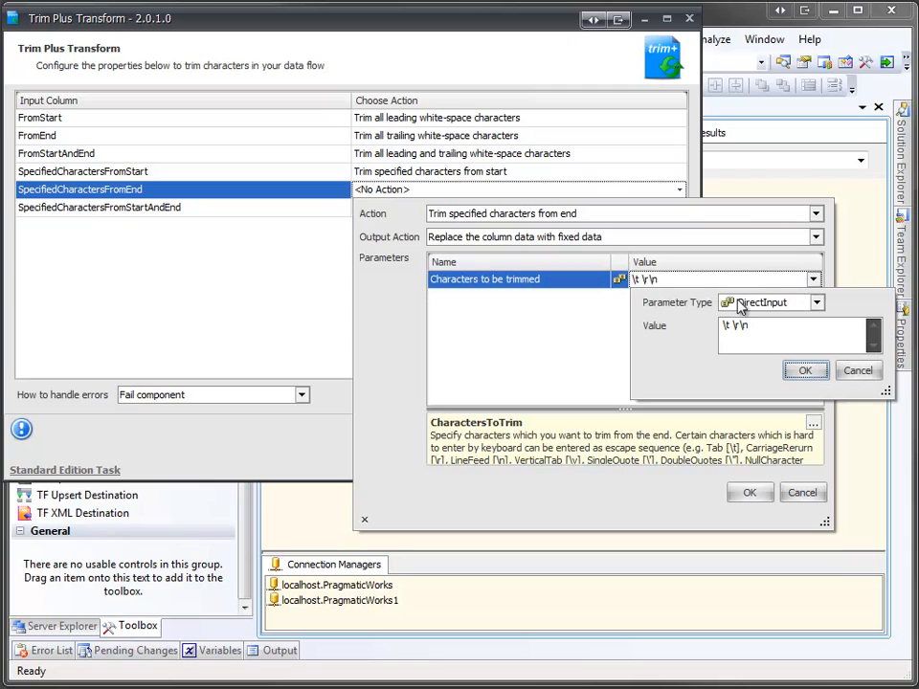
left_click_drag(761, 325, 670, 329)
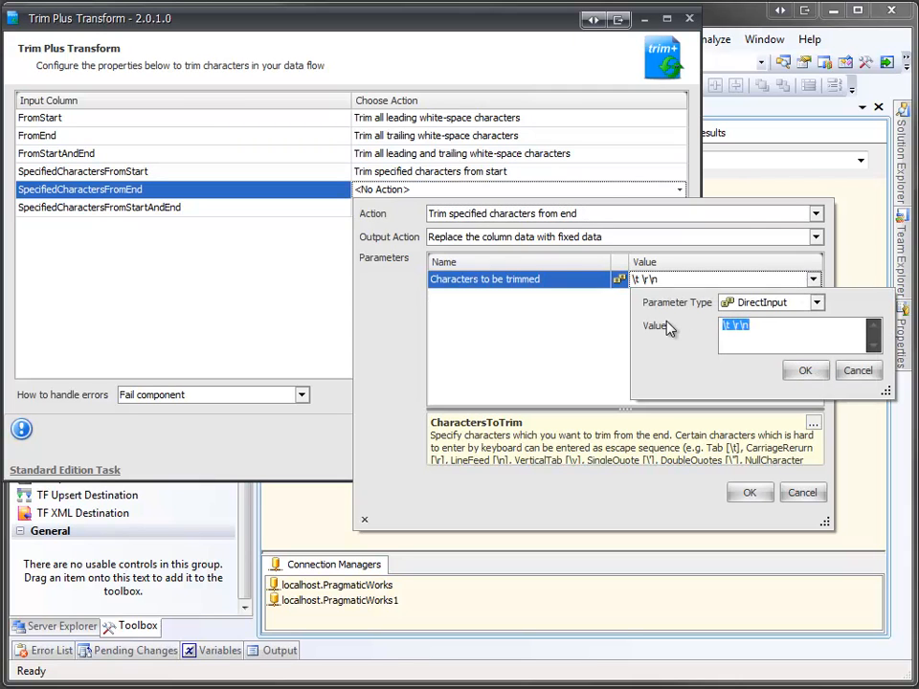
type("*")
left_click(804, 372)
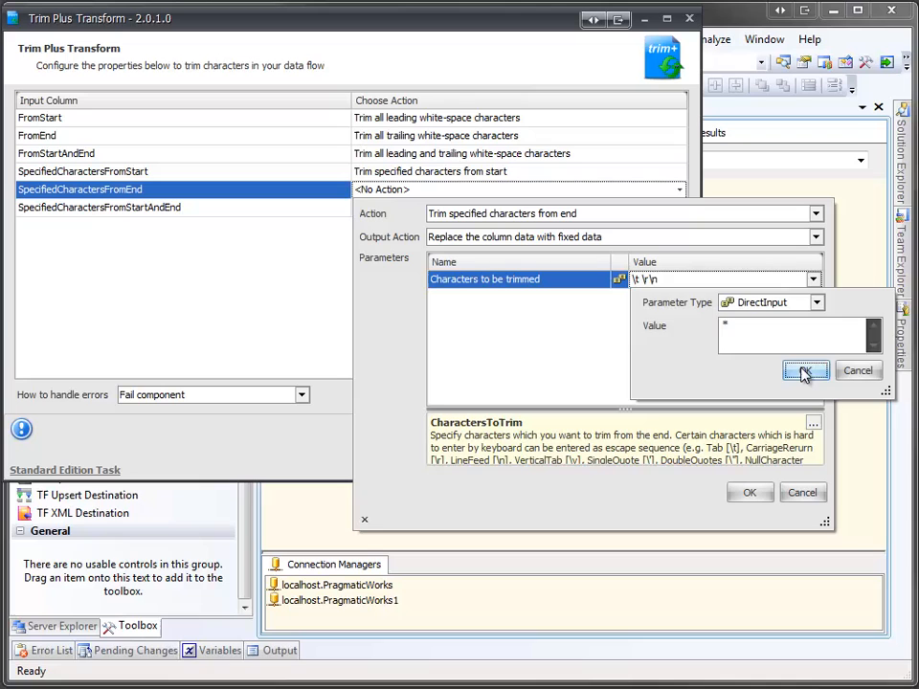
left_click(752, 494)
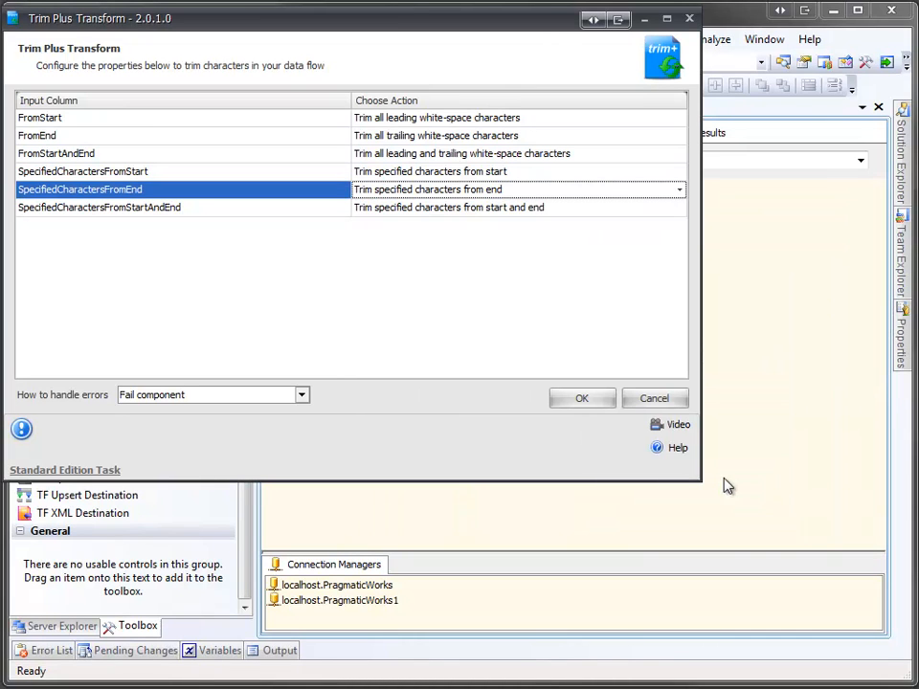
left_click(594, 402)
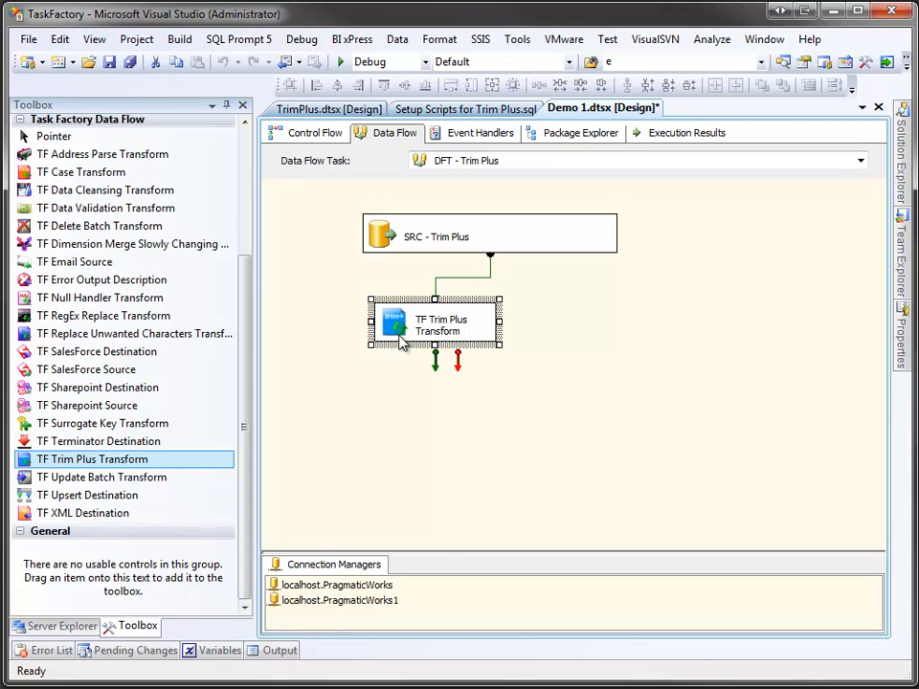
Place a Derived Column below TF Trim Plus Transform, connect the trimmed output to it, and open it.
left_click_drag(244, 314, 251, 194)
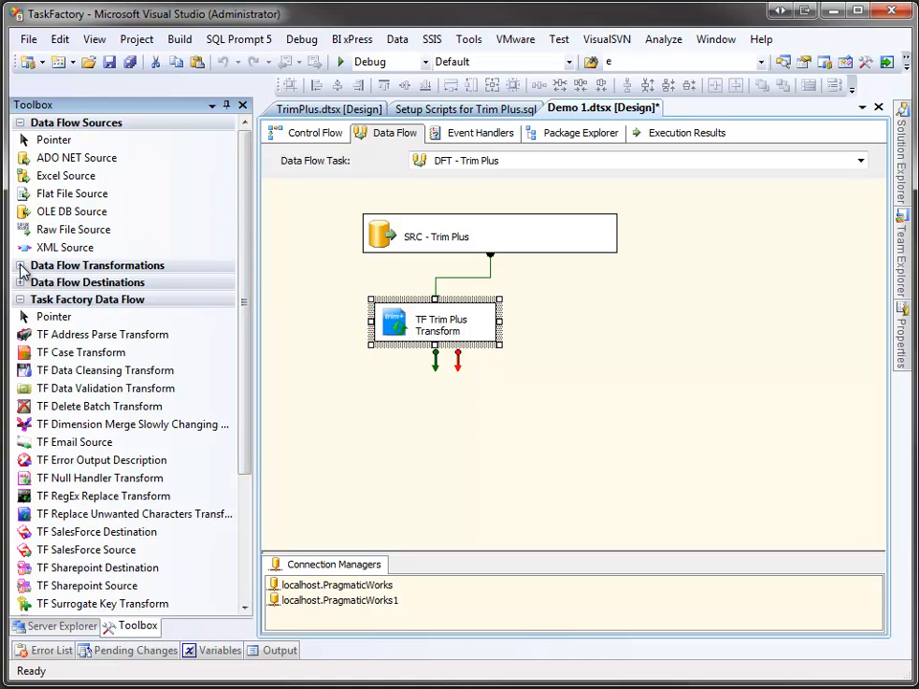
left_click(20, 266)
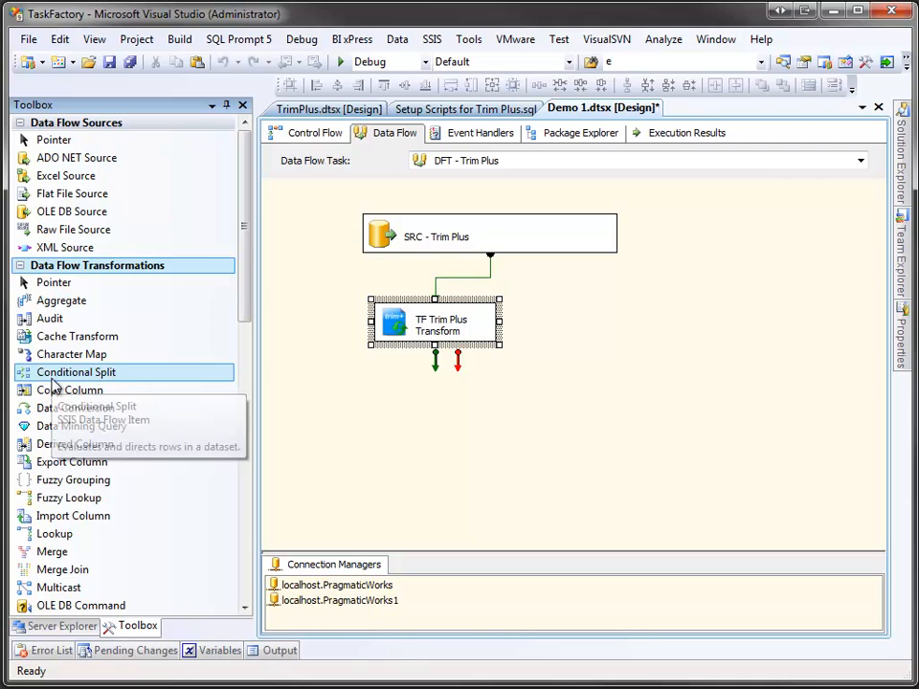
left_click_drag(46, 443, 400, 402)
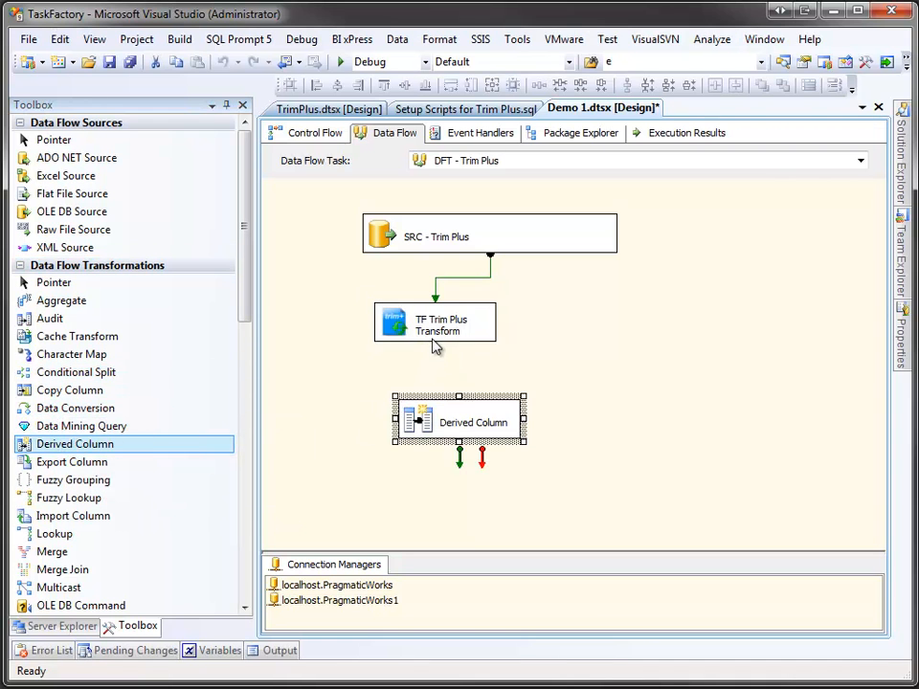
left_click(436, 337)
left_click_drag(436, 364, 433, 423)
left_click(419, 428)
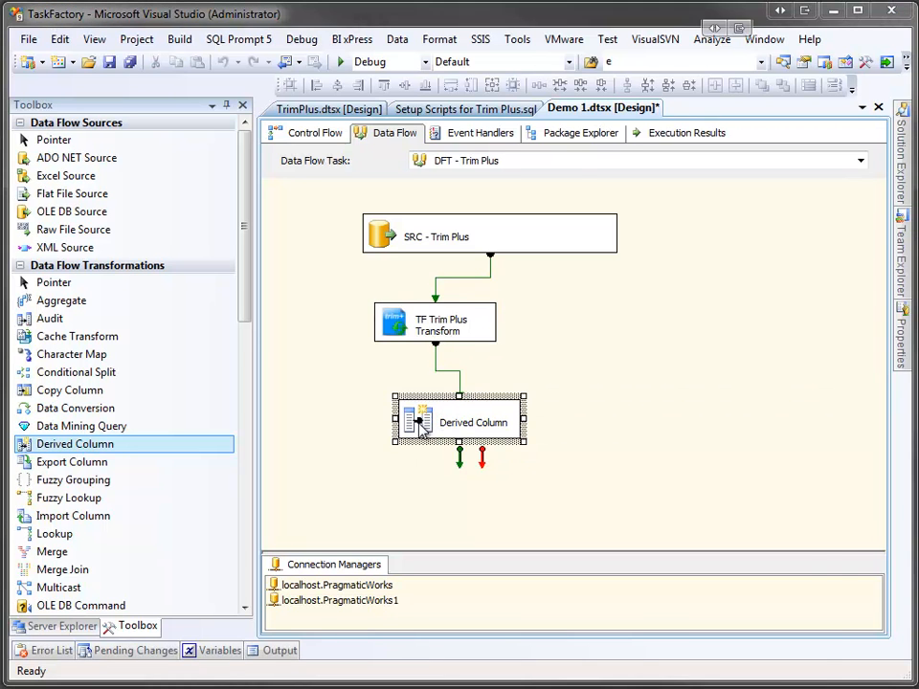
double_click(419, 428)
Add a derived column replacing FromEnd with the expression FromEnd + "000".
left_click(365, 370)
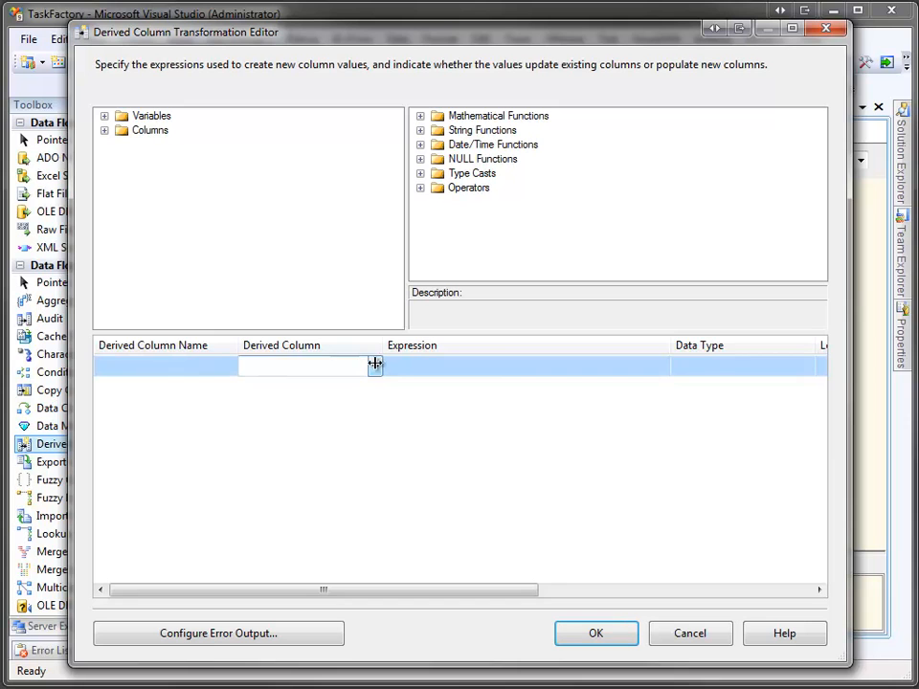
left_click_drag(382, 346, 447, 346)
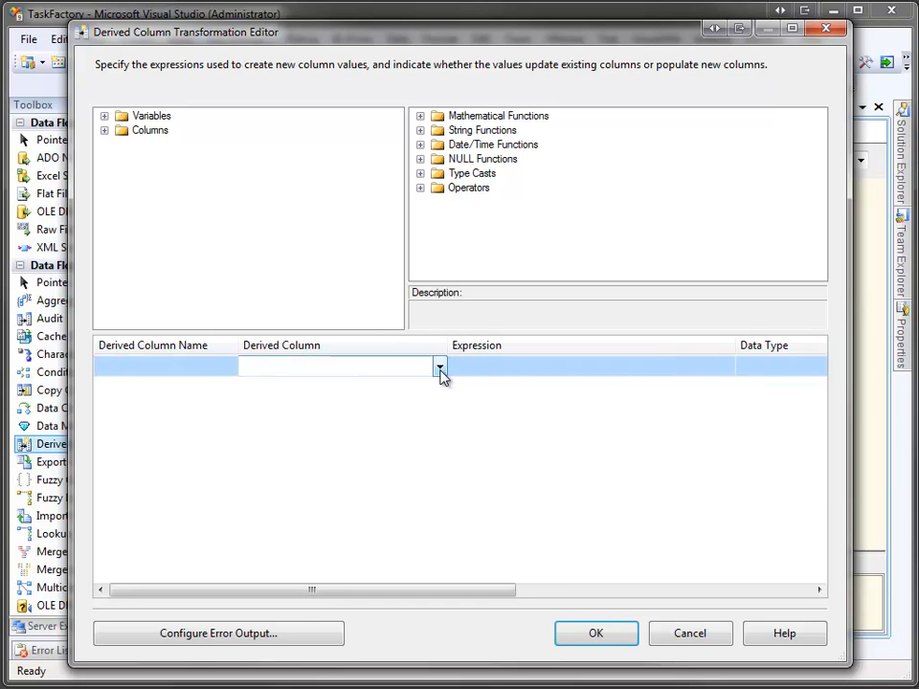
left_click(441, 369)
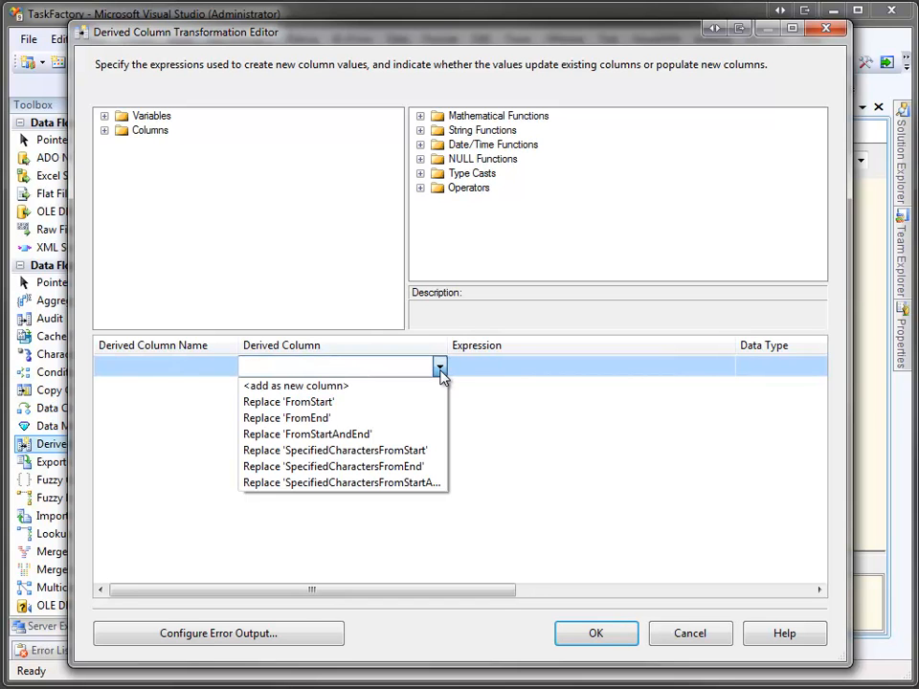
left_click(418, 424)
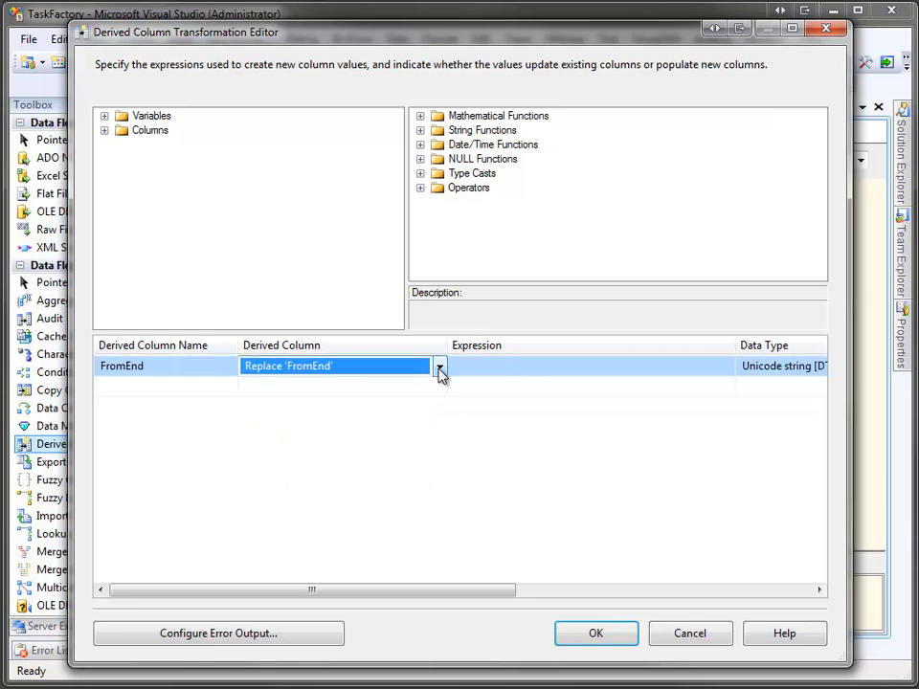
left_click(472, 368)
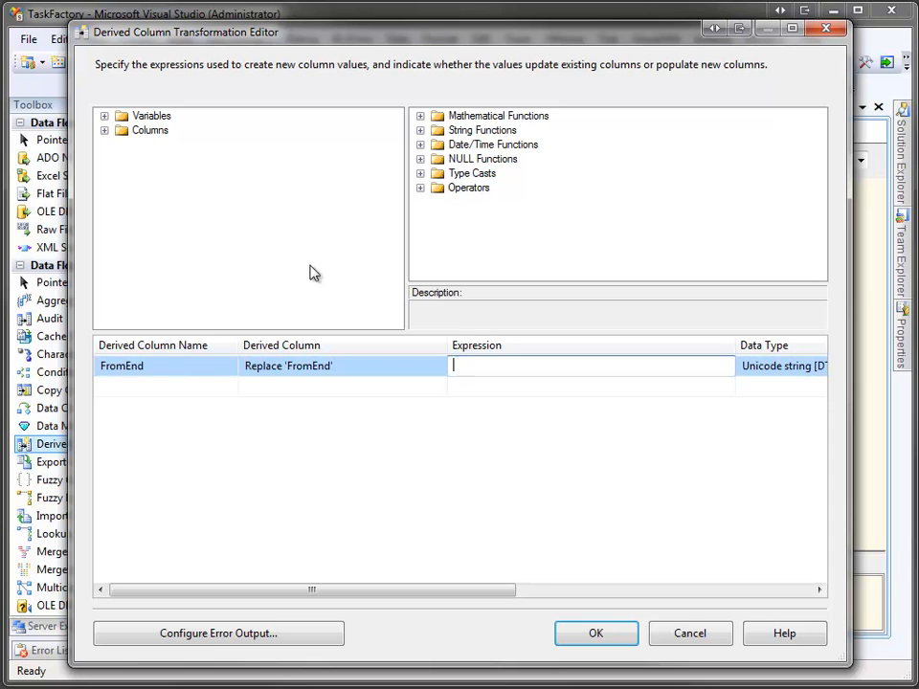
left_click(106, 131)
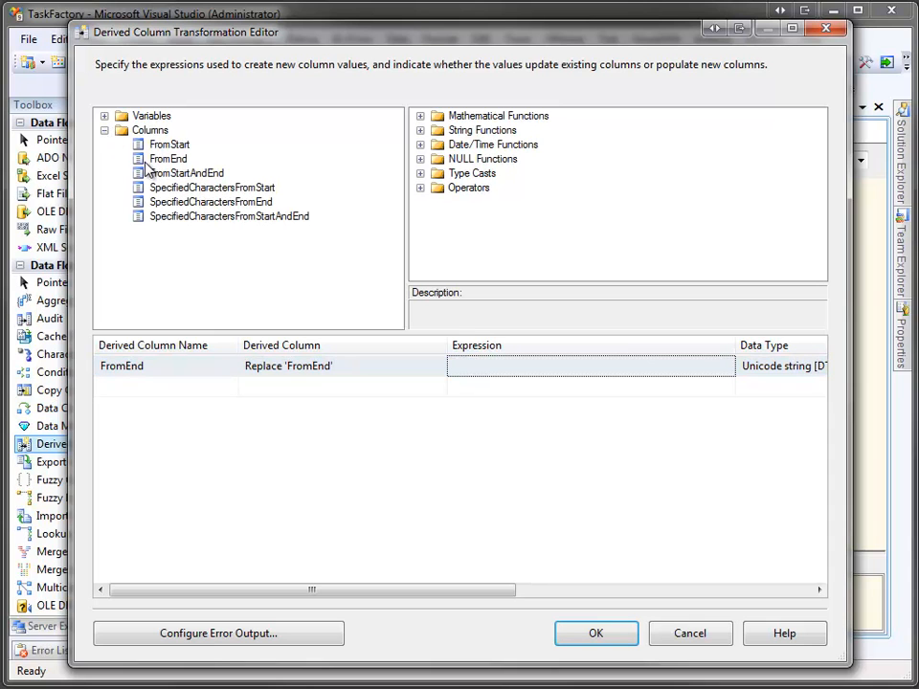
left_click_drag(164, 159, 472, 373)
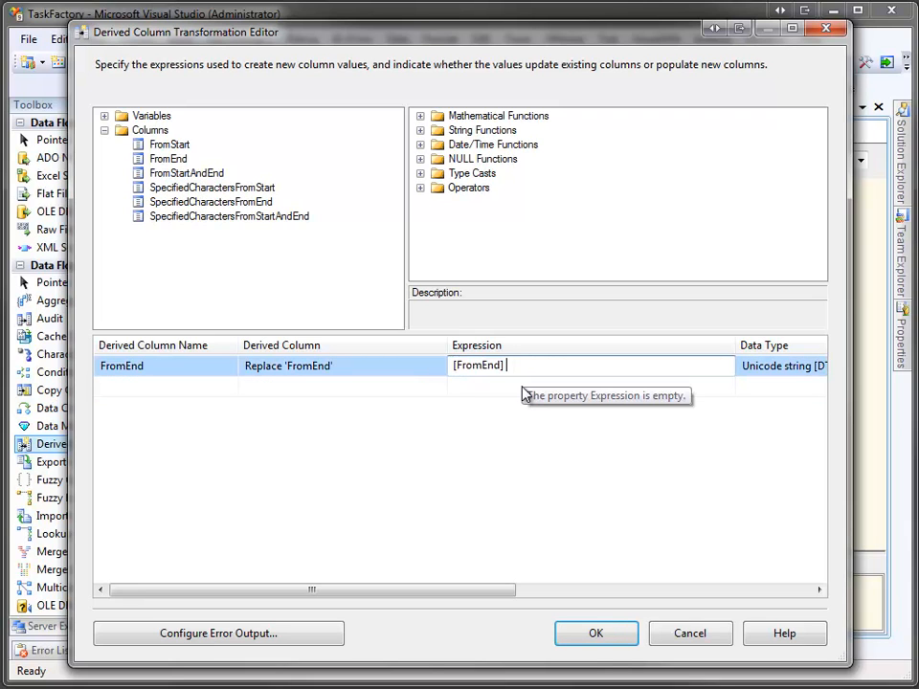
type("+ \"000")
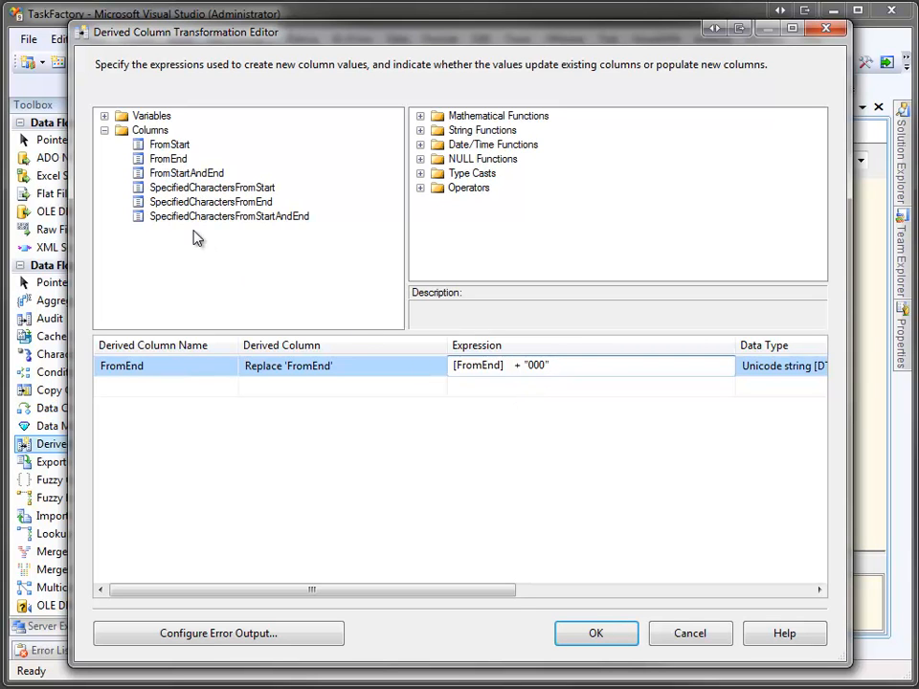
Add a second row replacing FromStartAndEnd with FromStartAndEnd + "ooo" and accept the editor.
left_click(178, 175)
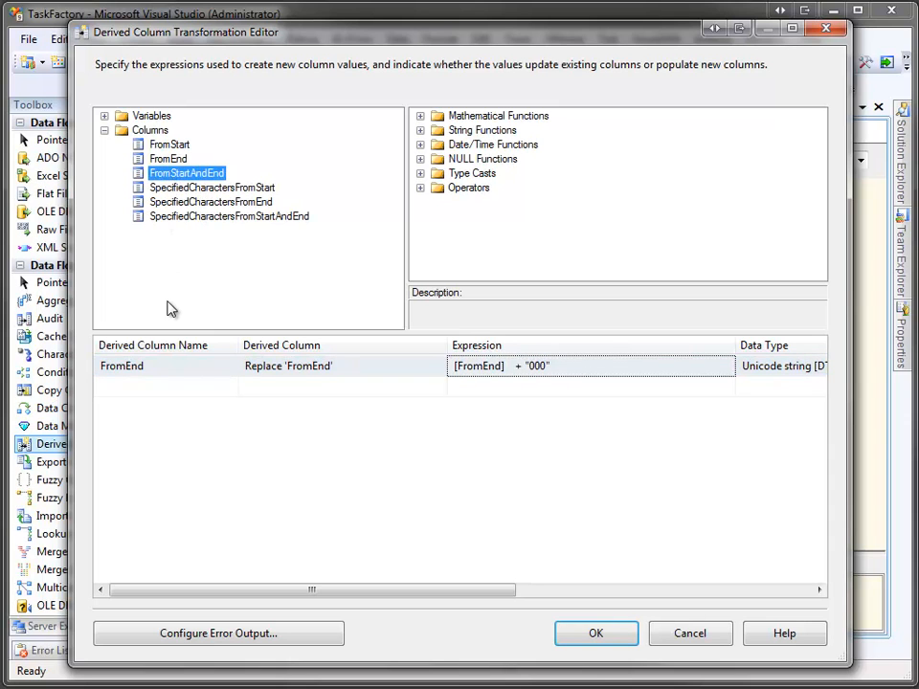
left_click(350, 393)
left_click(442, 388)
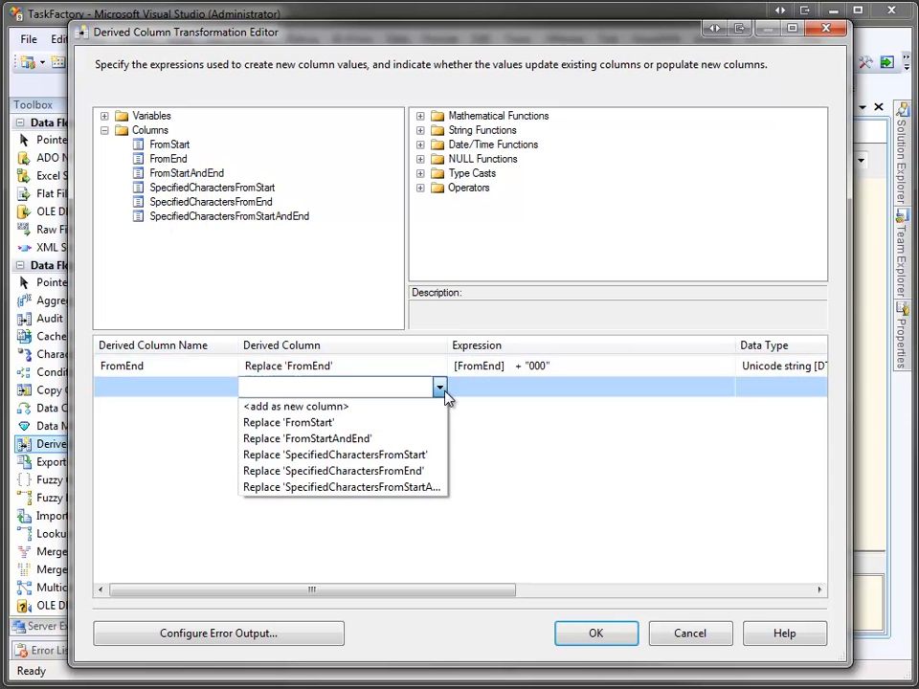
left_click(418, 438)
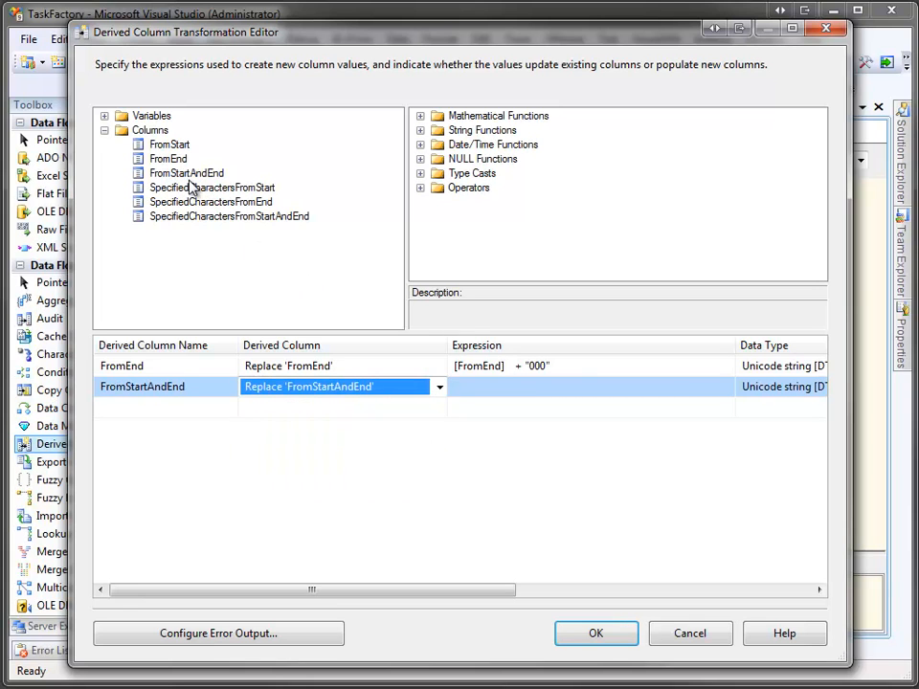
left_click_drag(174, 175, 482, 394)
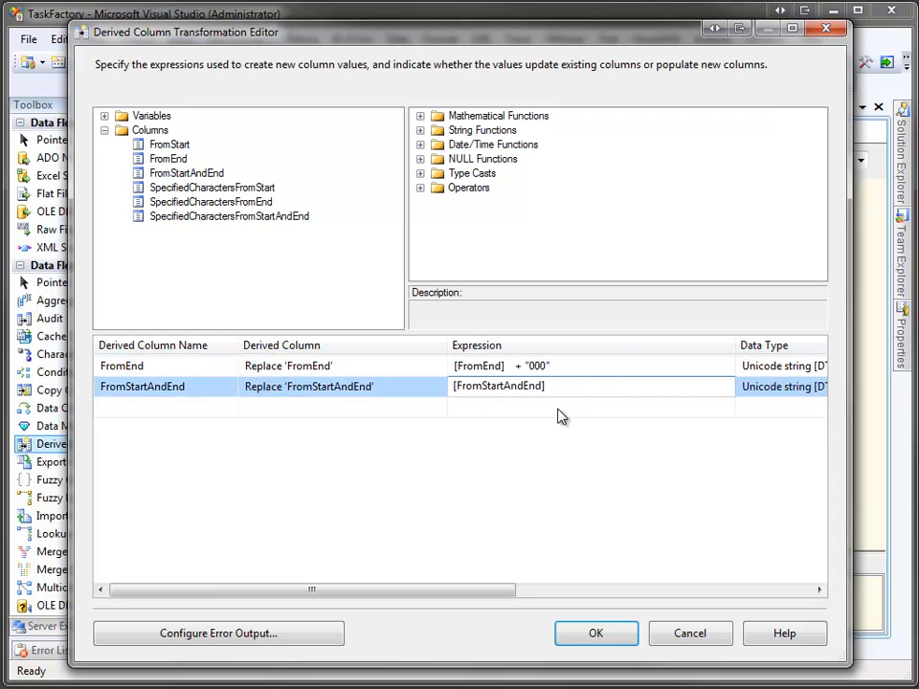
type("+ \"ooo")
left_click(588, 634)
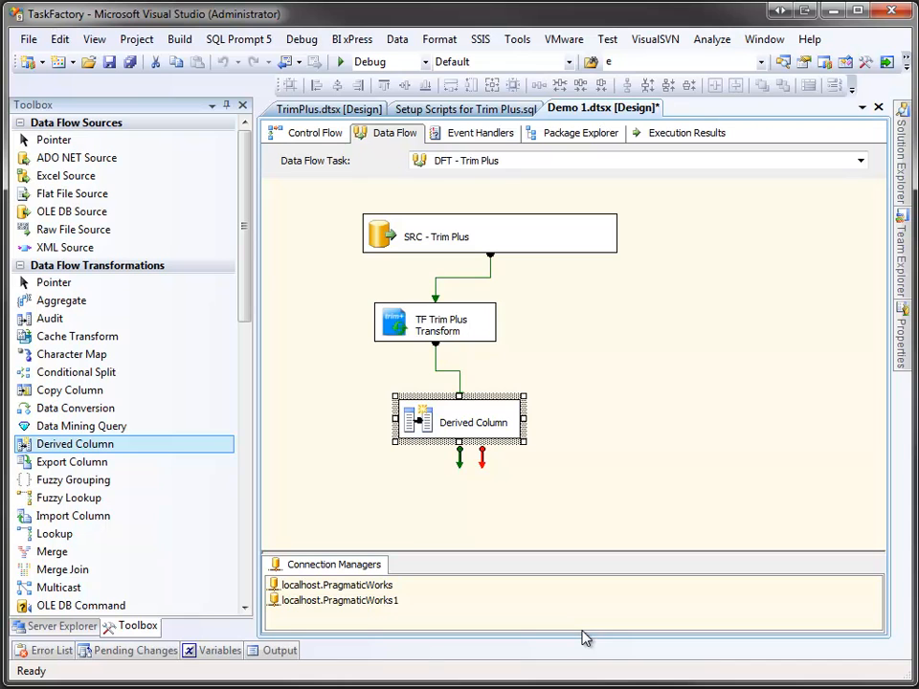
Add a TF Terminator Destination below Derived Column and select Derived Column to connect them.
left_click_drag(249, 318, 263, 565)
left_click(124, 508)
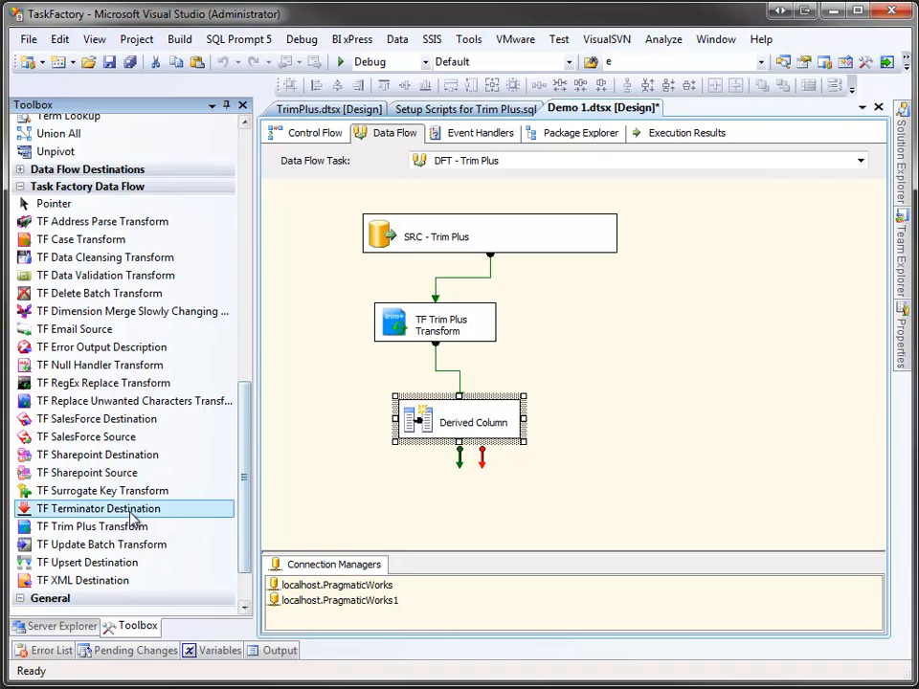
left_click_drag(122, 517, 461, 508)
left_click(466, 429)
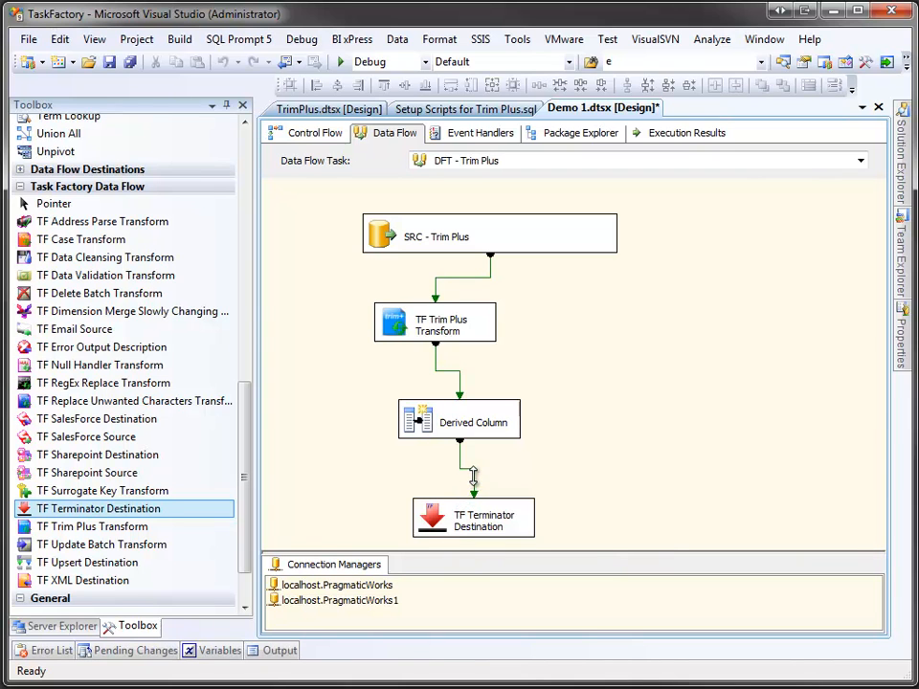
Add a default Grid data viewer to the Derived Column to Terminator Destination path.
right_click(473, 476)
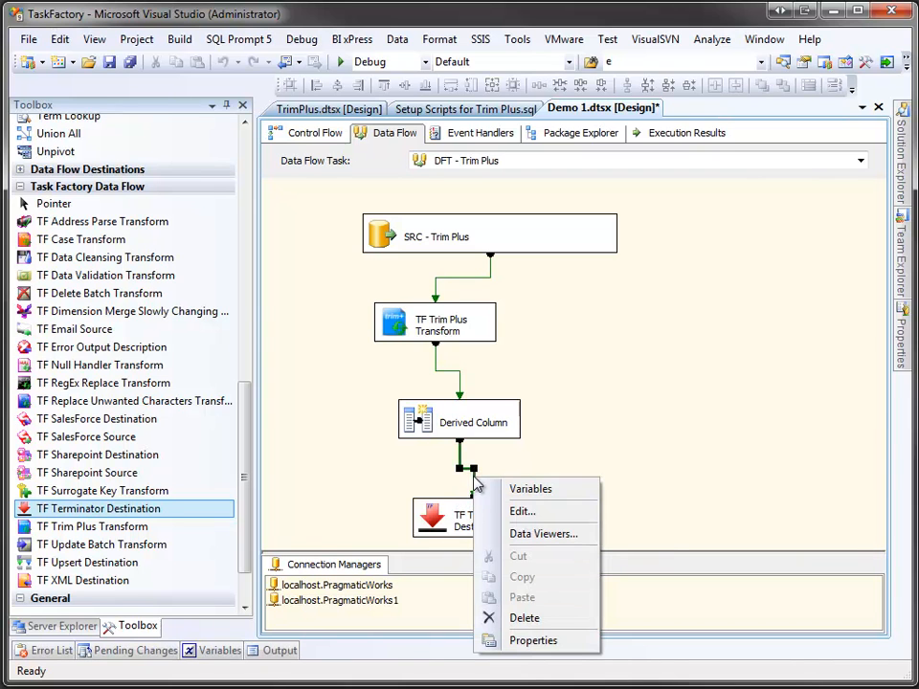
left_click(518, 535)
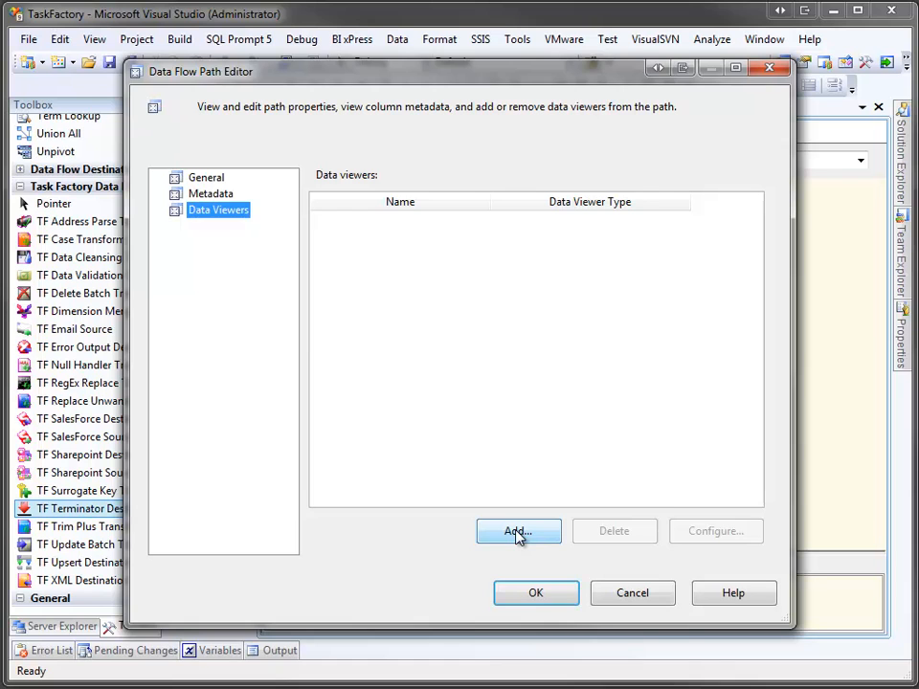
left_click(517, 534)
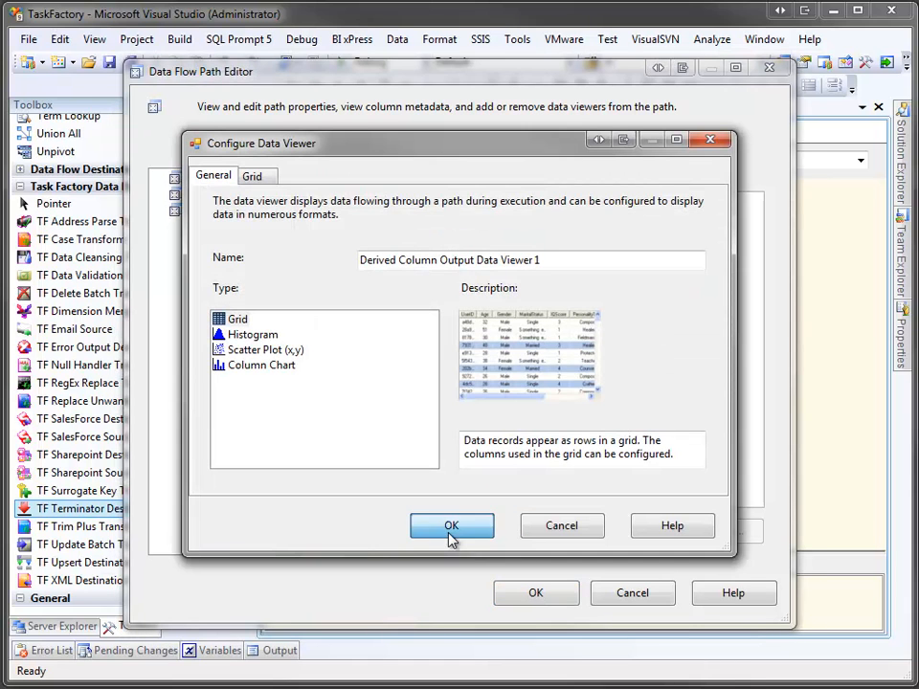
left_click(451, 529)
left_click(523, 591)
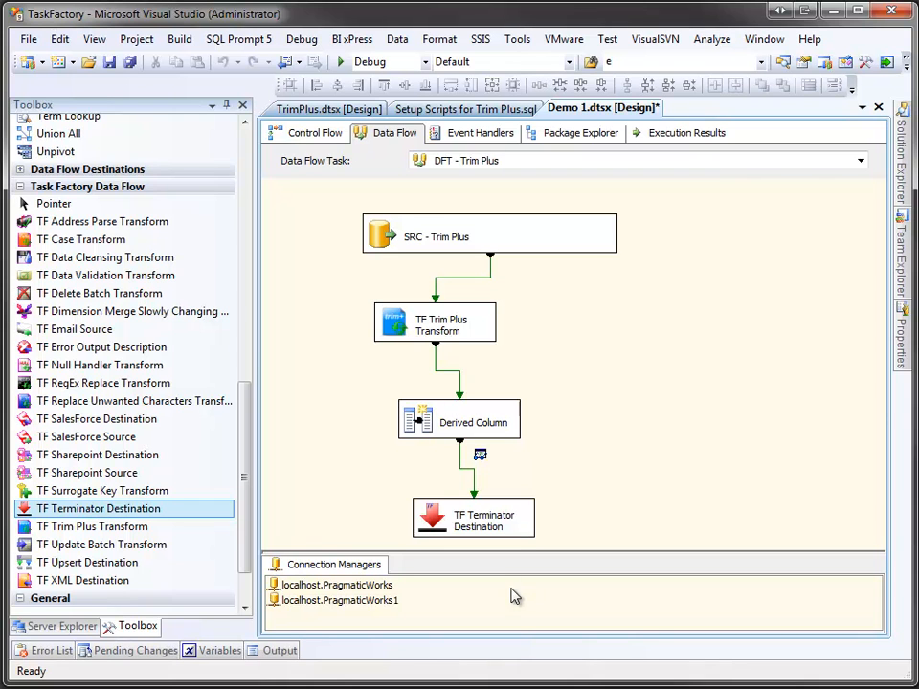
Align all four components on their left edges and make them the same width.
left_click_drag(331, 239, 537, 529)
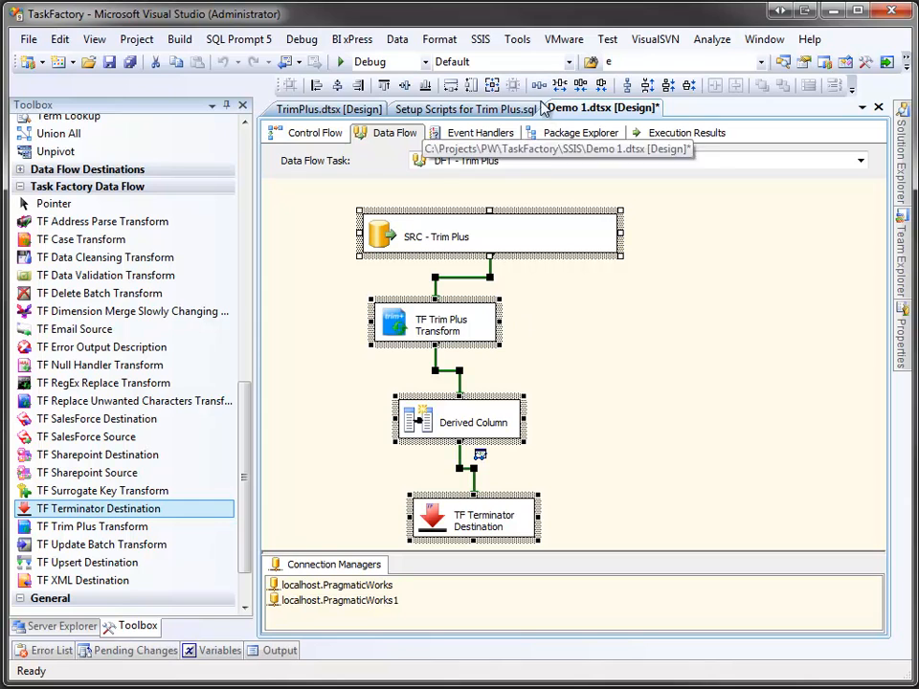
left_click(339, 87)
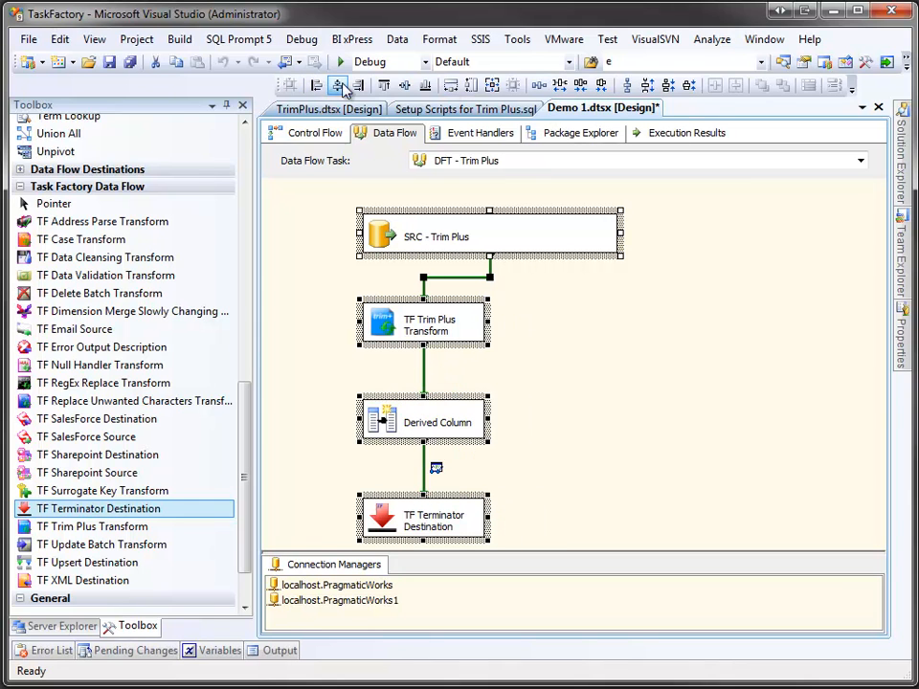
left_click(449, 86)
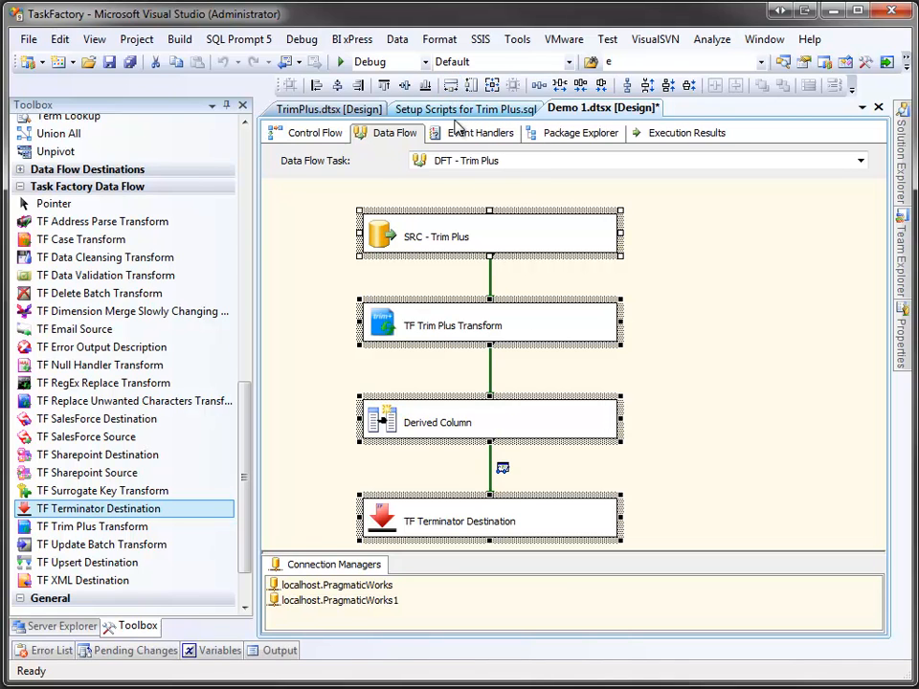
left_click(318, 322)
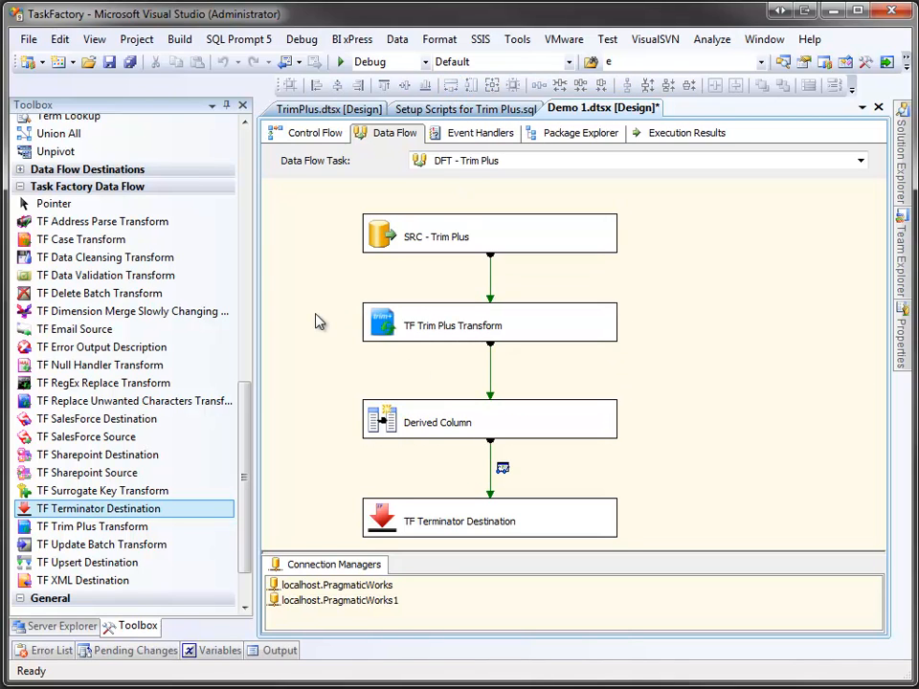
Start debugging the package so the data viewer shows the trimmed output row.
left_click(340, 65)
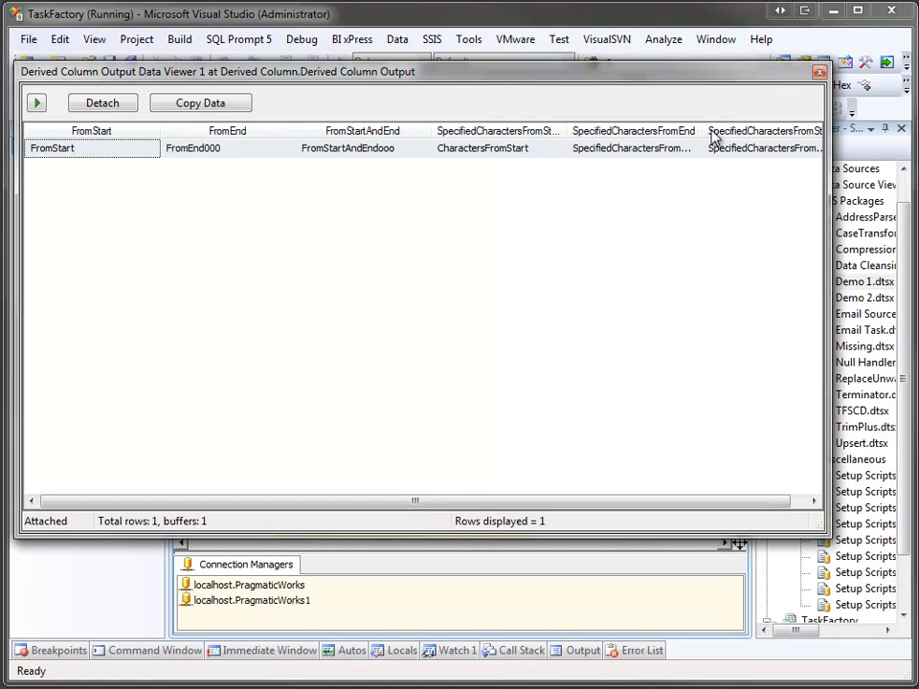
Widen the viewer window and columns to show SpecifiedCharactersFromEnd and SpecifiedCharactersFromStartAndEnd in full.
left_click_drag(706, 128, 720, 128)
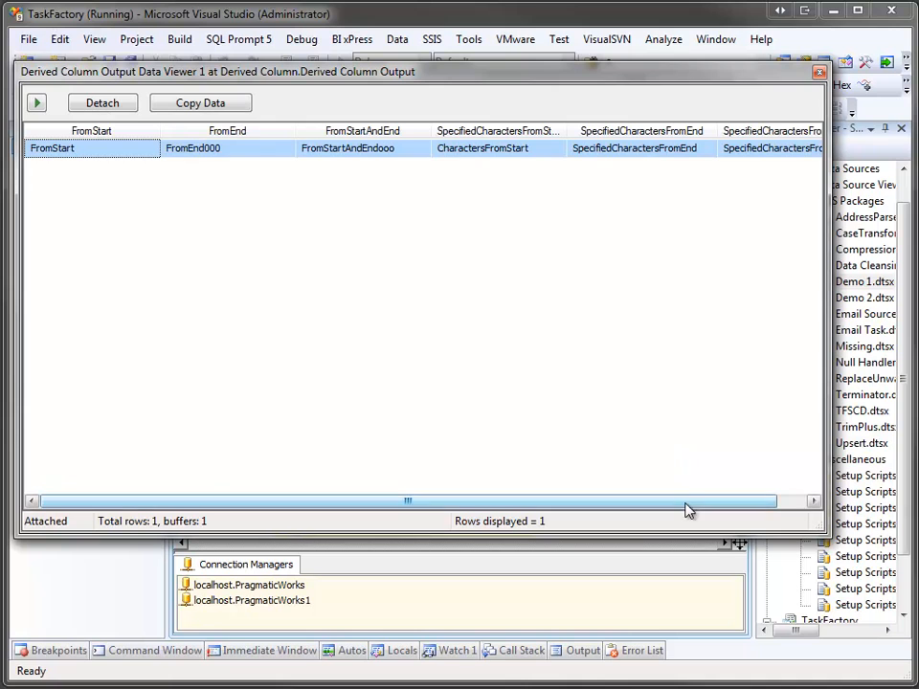
left_click_drag(687, 504, 738, 505)
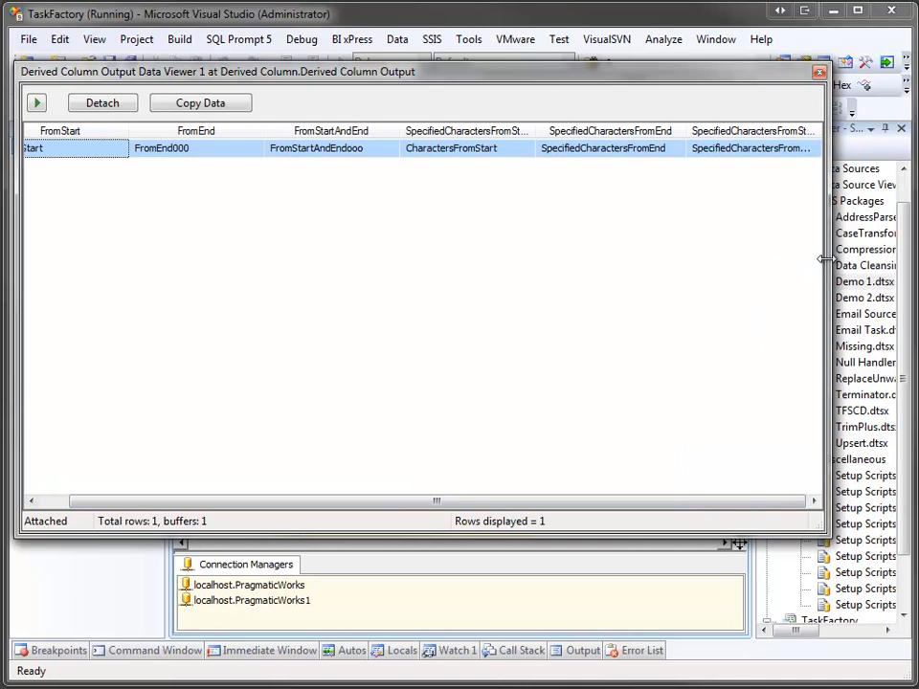
left_click_drag(829, 258, 862, 259)
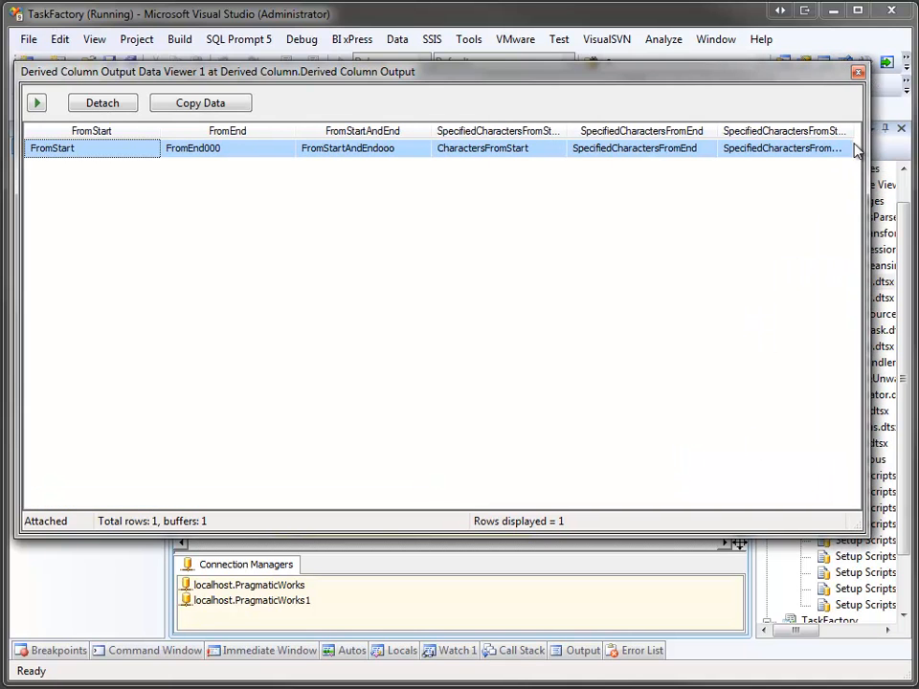
left_click_drag(853, 135, 896, 135)
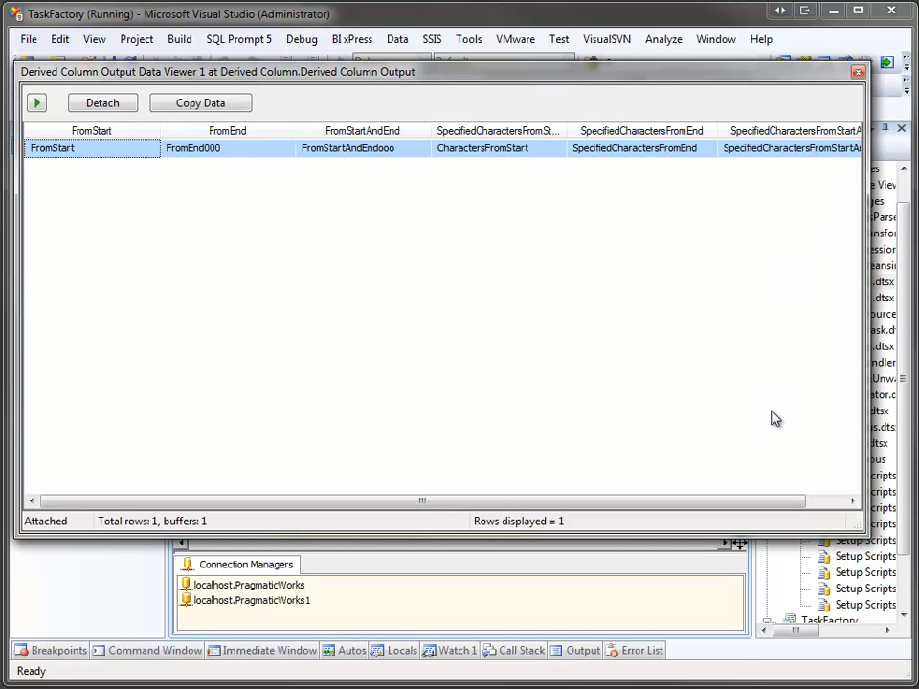
left_click_drag(766, 503, 819, 499)
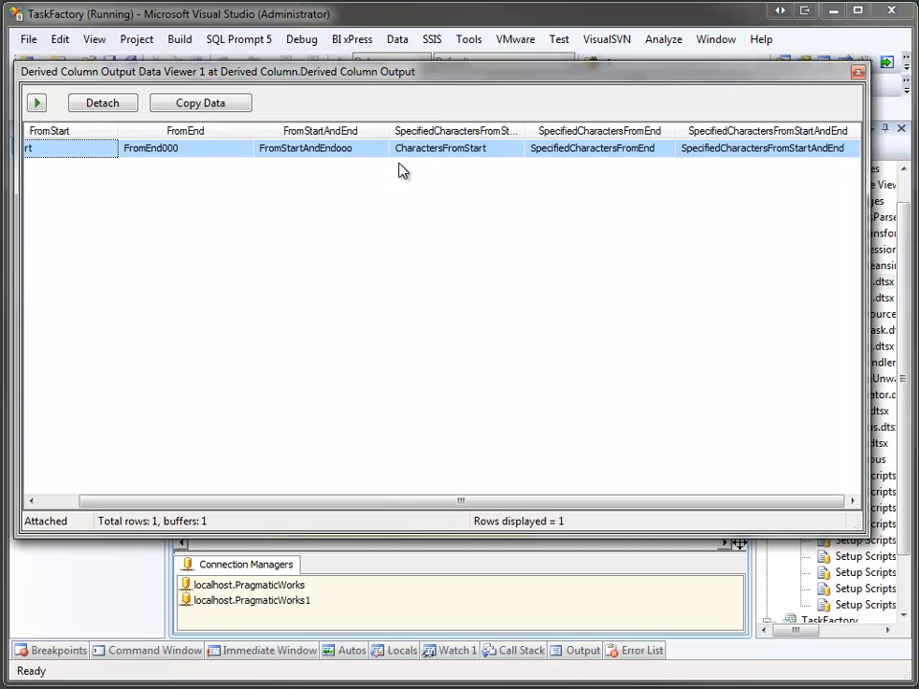
Close the data viewer and stop debugging to return Demo 1.dtsx to design mode.
left_click(858, 74)
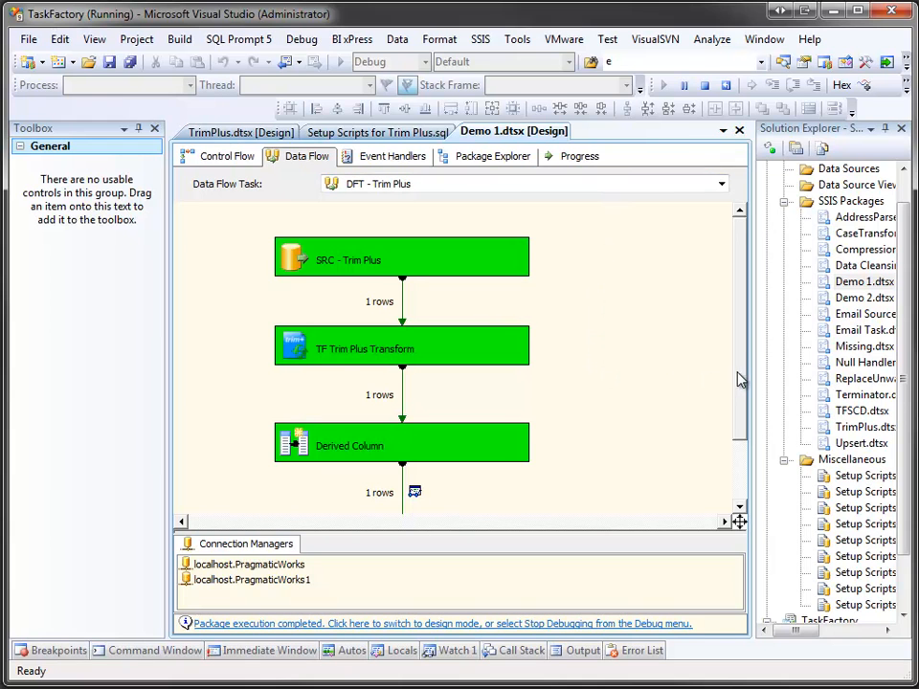
left_click_drag(738, 379, 738, 429)
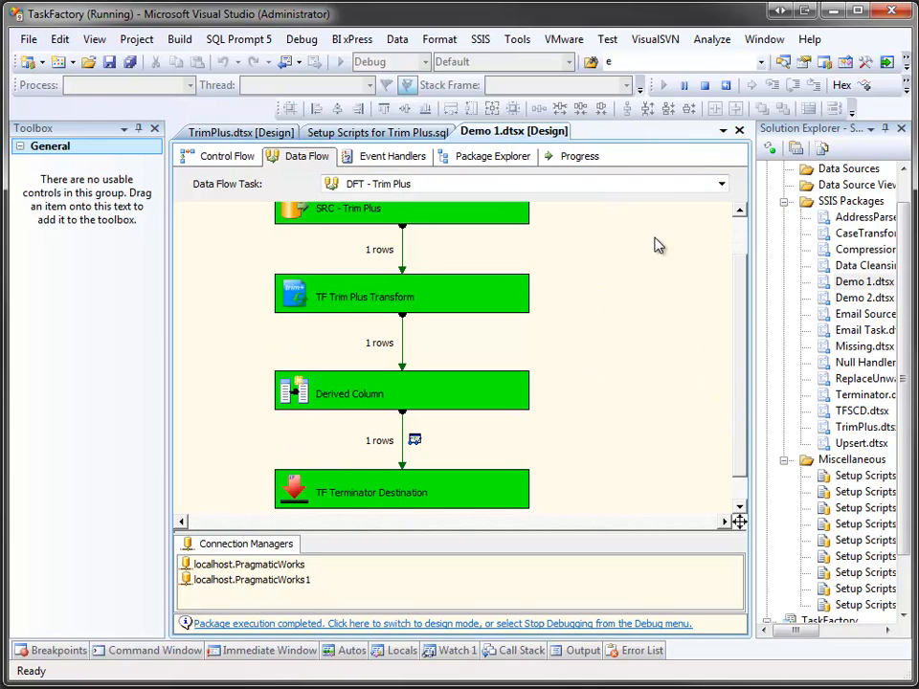
left_click(705, 86)
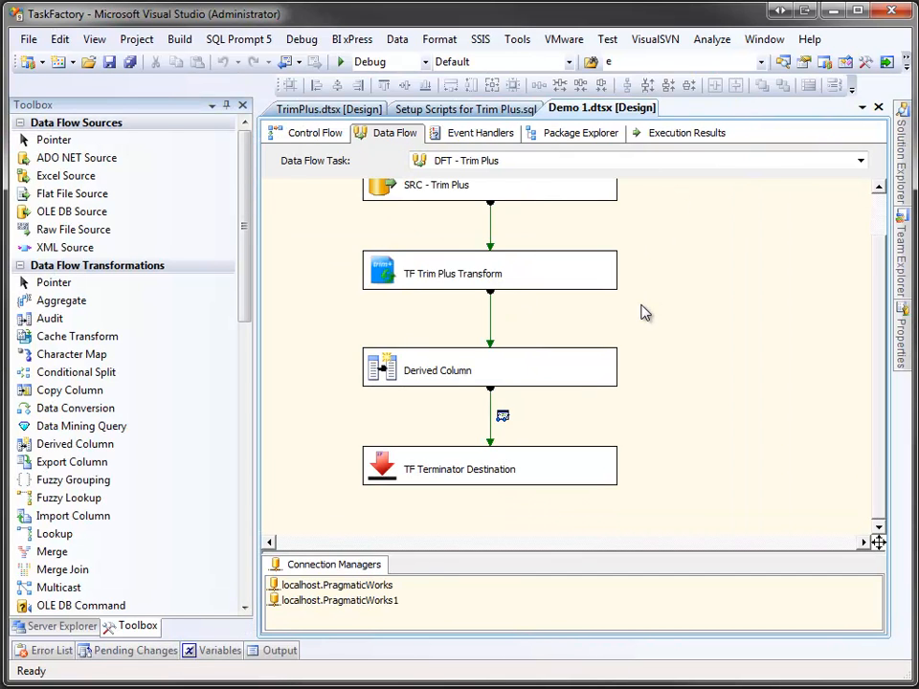